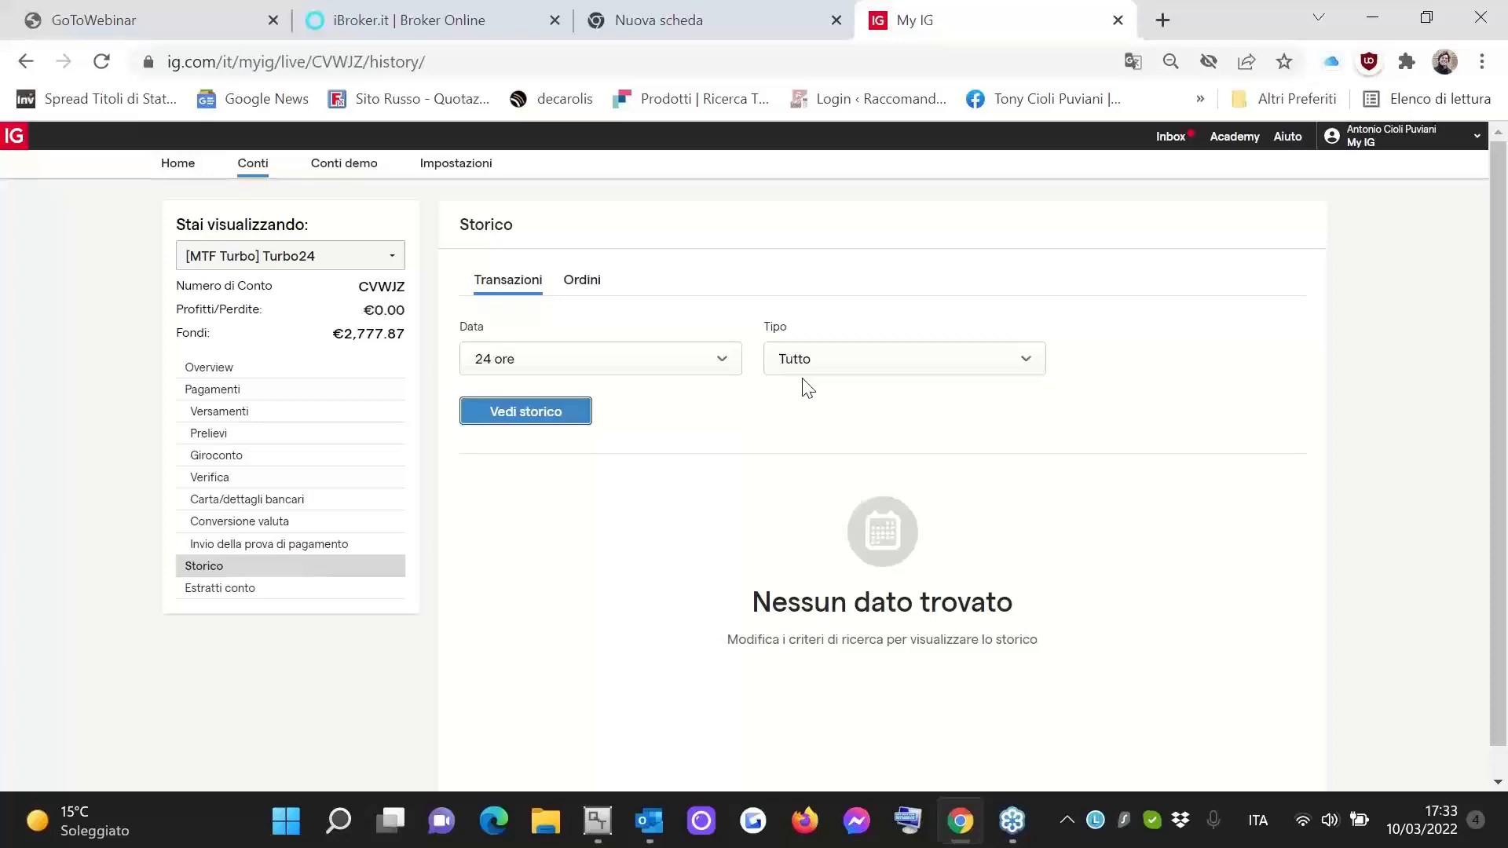
# Show the Turbo24 account's order history for the last 60 days
pyautogui.click(591, 297)
pyautogui.click(737, 361)
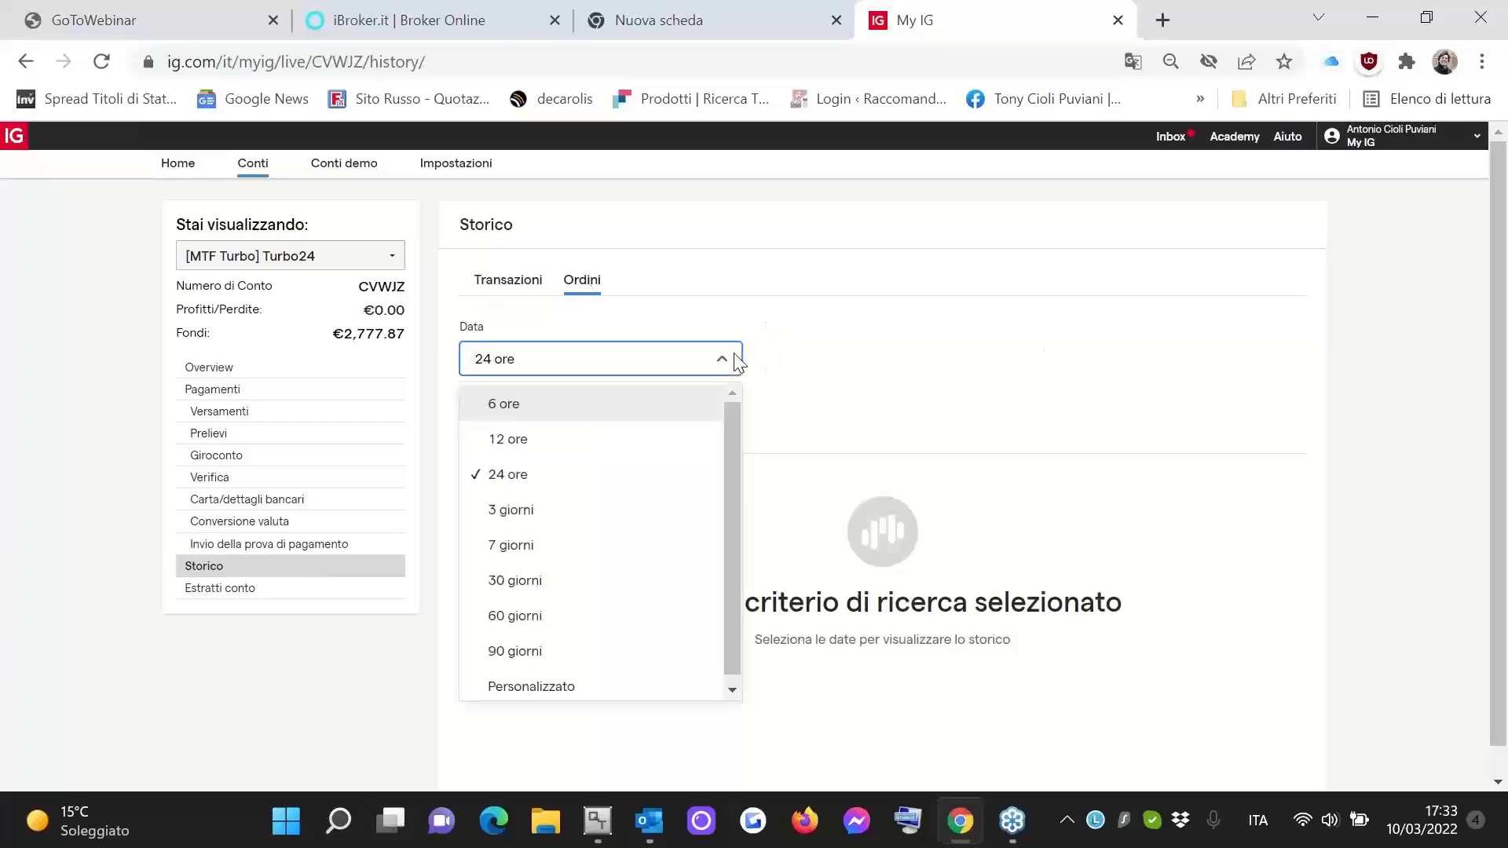
pyautogui.click(532, 605)
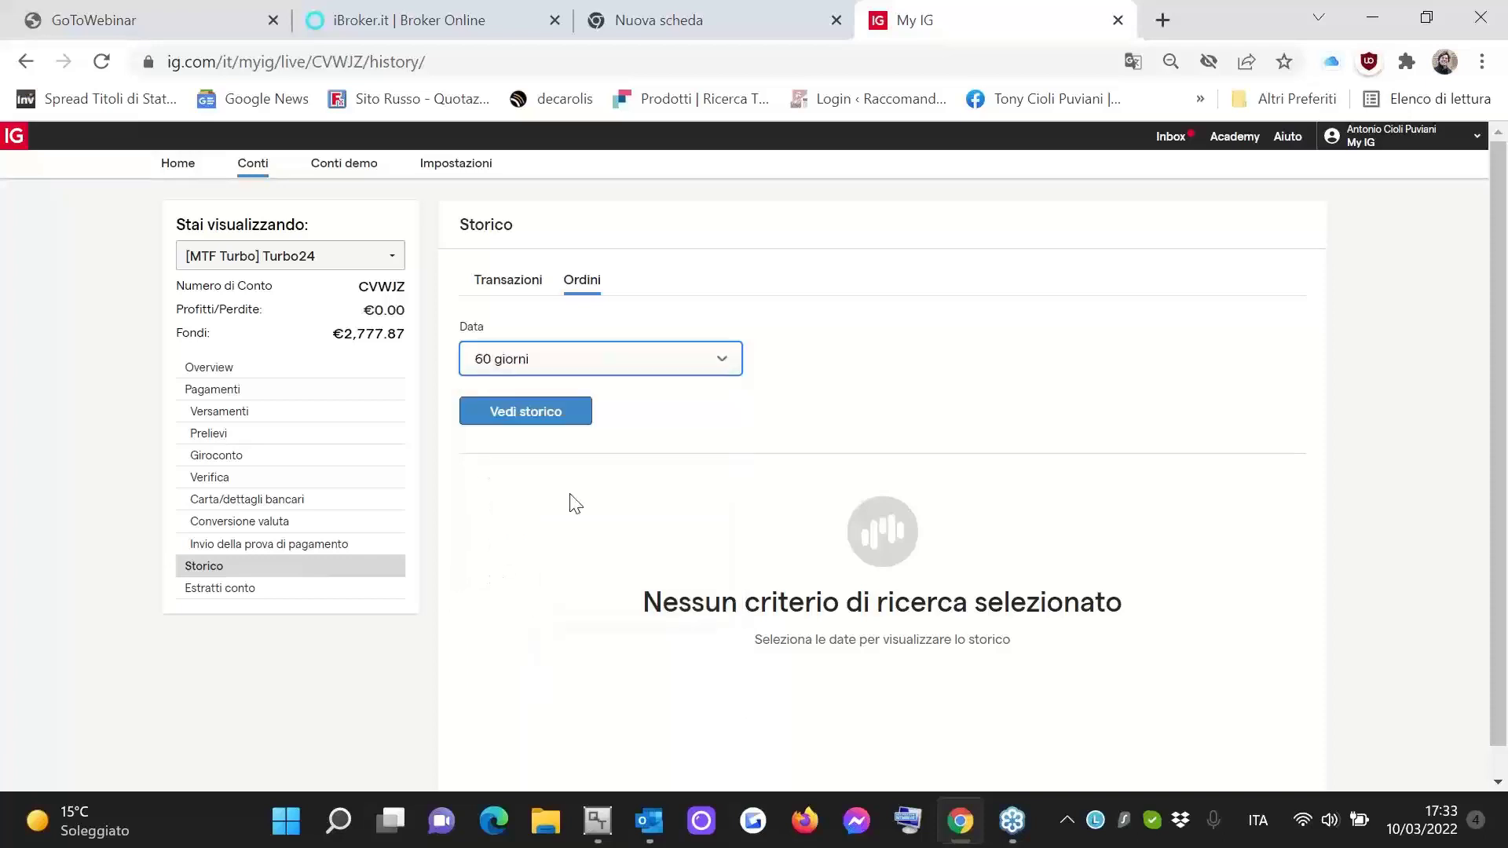
pyautogui.click(542, 414)
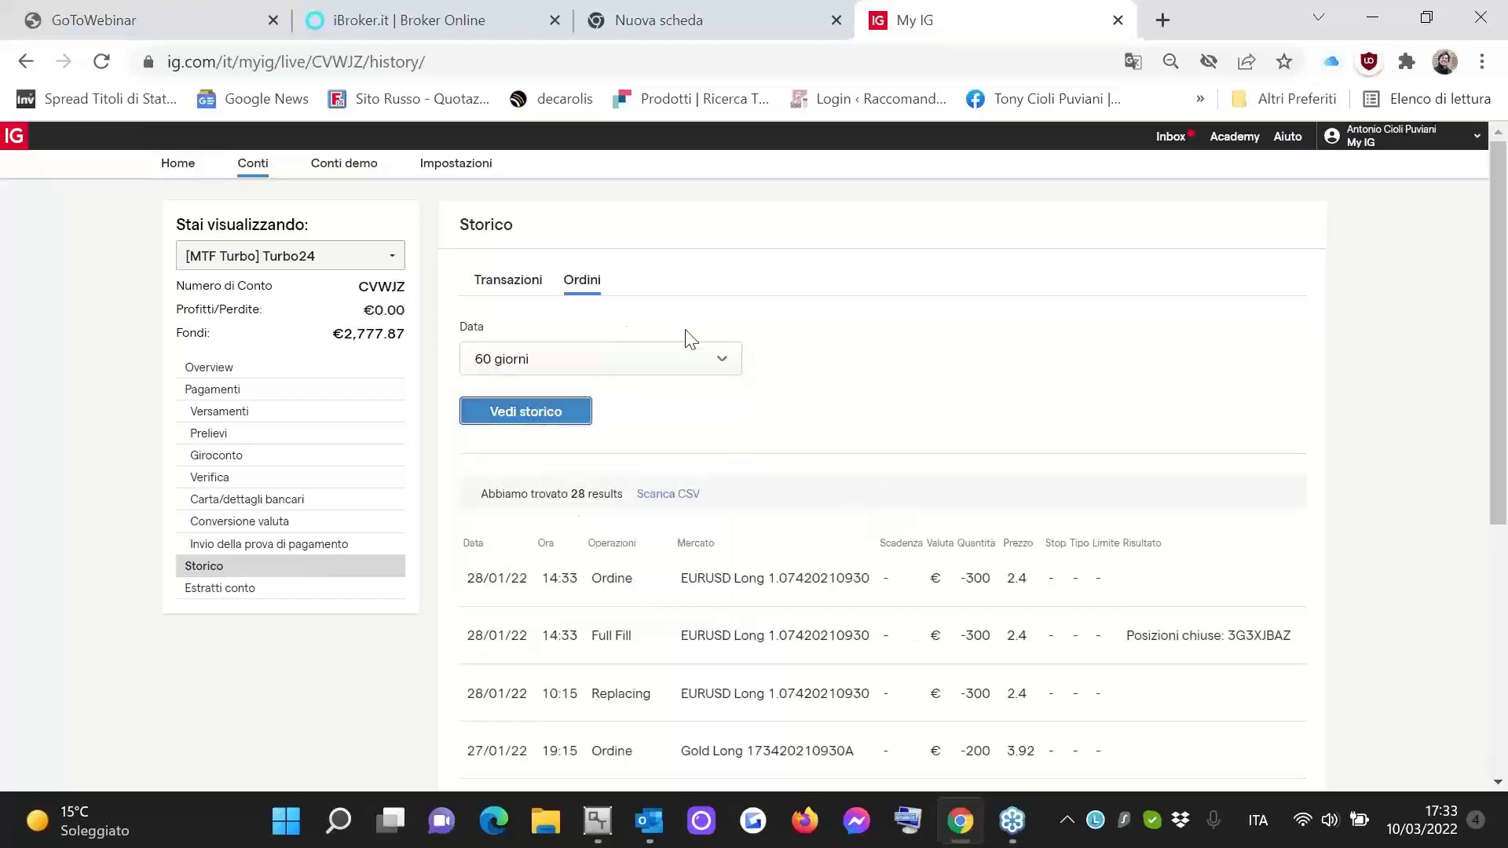
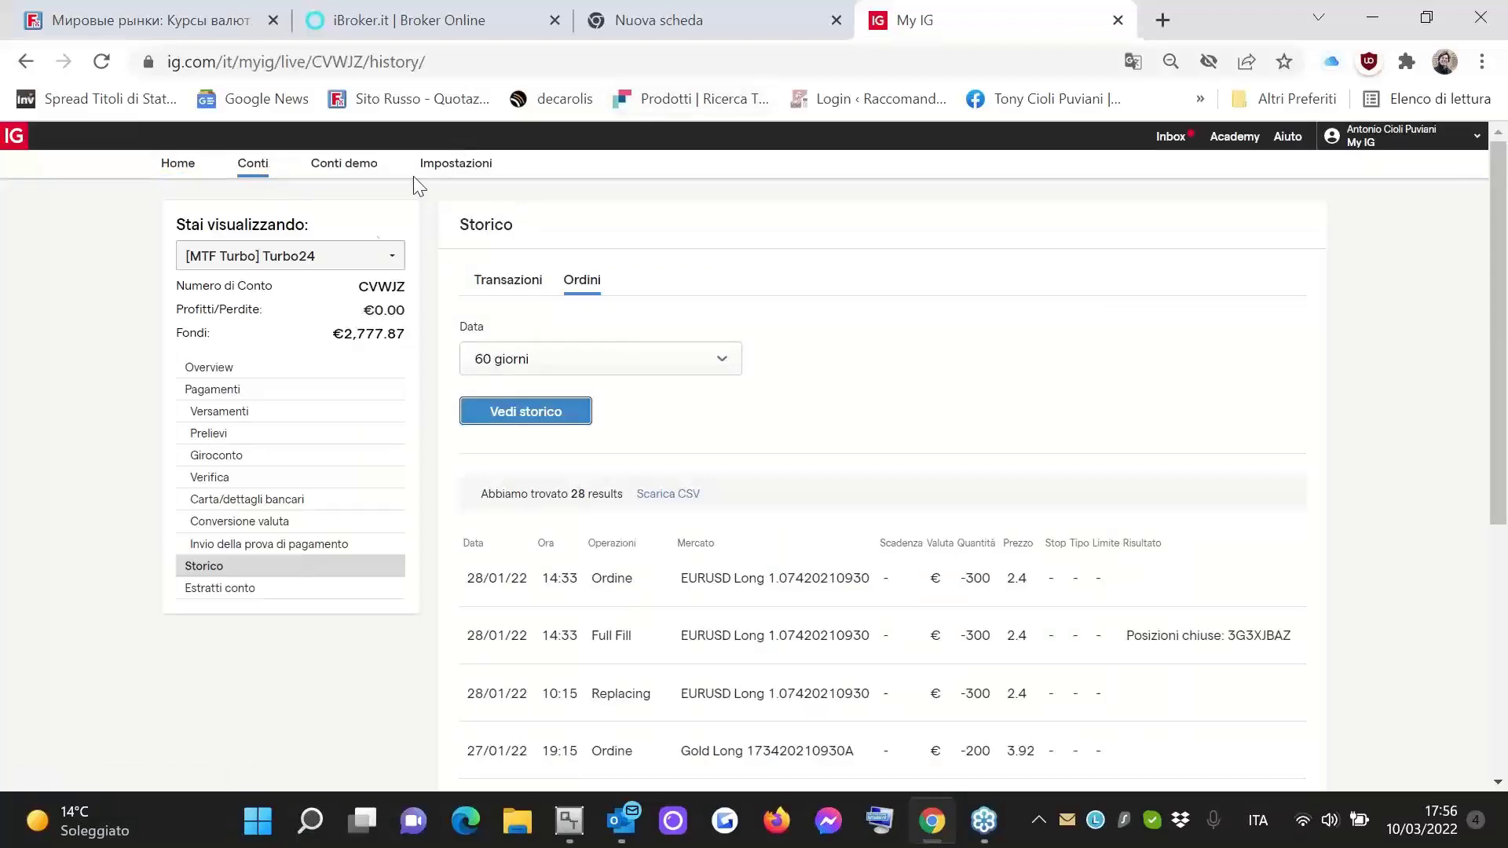
# Open the trading platform for the Turbo24 account from the home dashboard and list the available shares (Azioni)
pyautogui.click(245, 167)
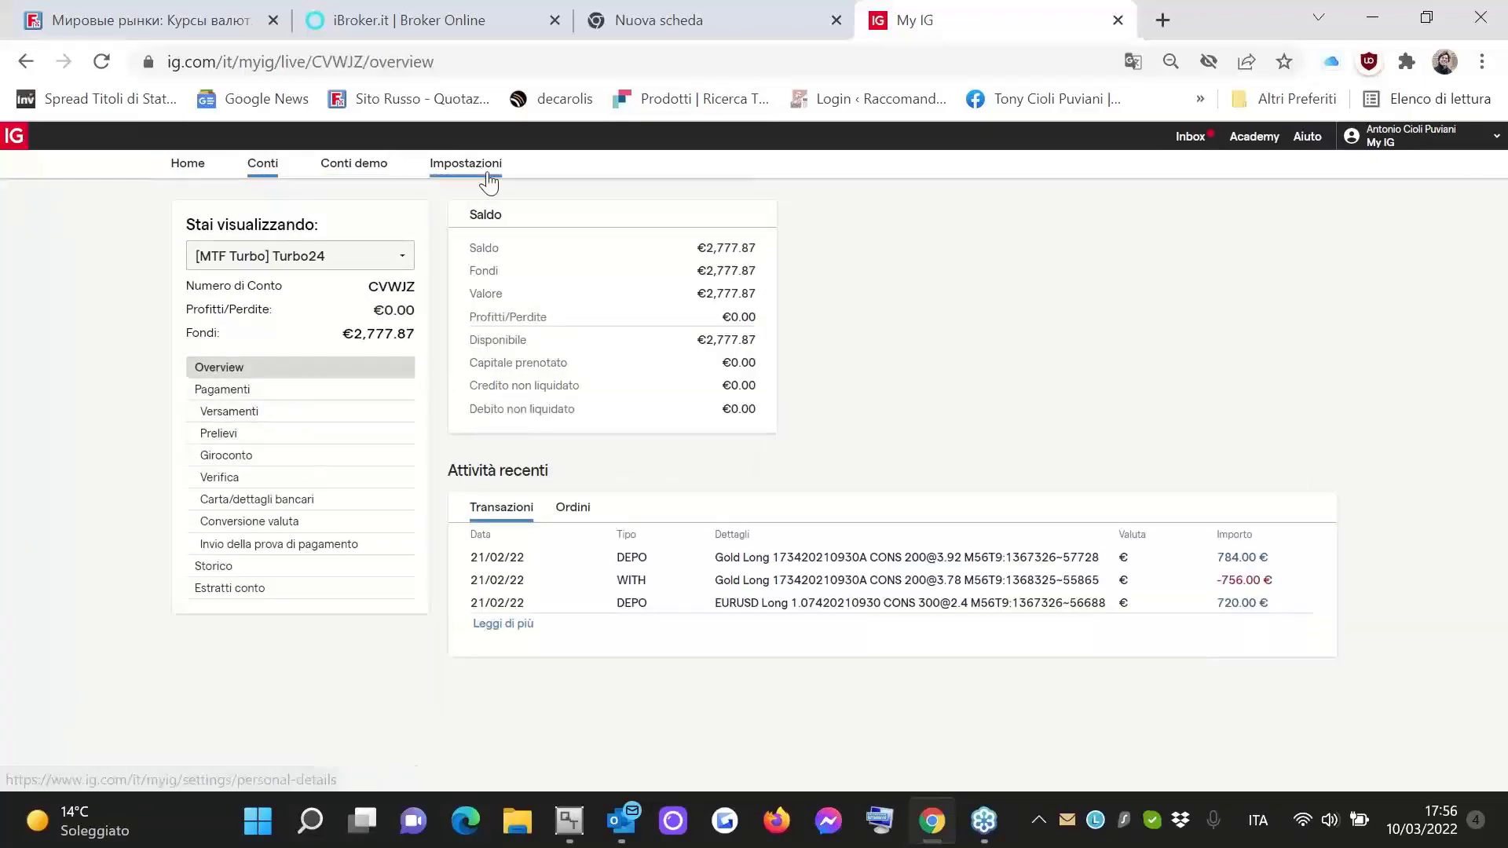
pyautogui.click(189, 172)
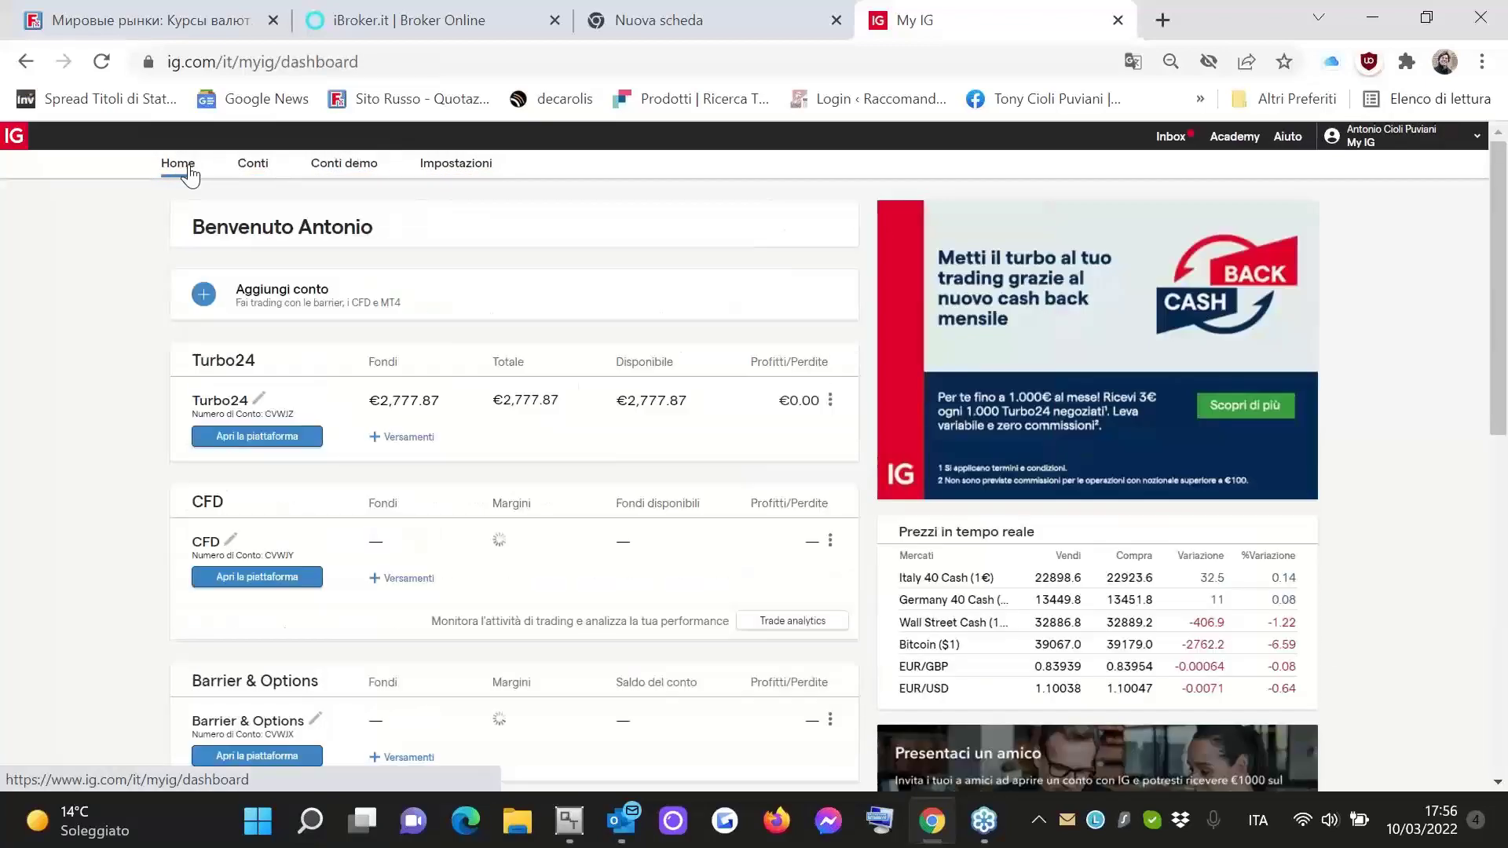
pyautogui.click(262, 444)
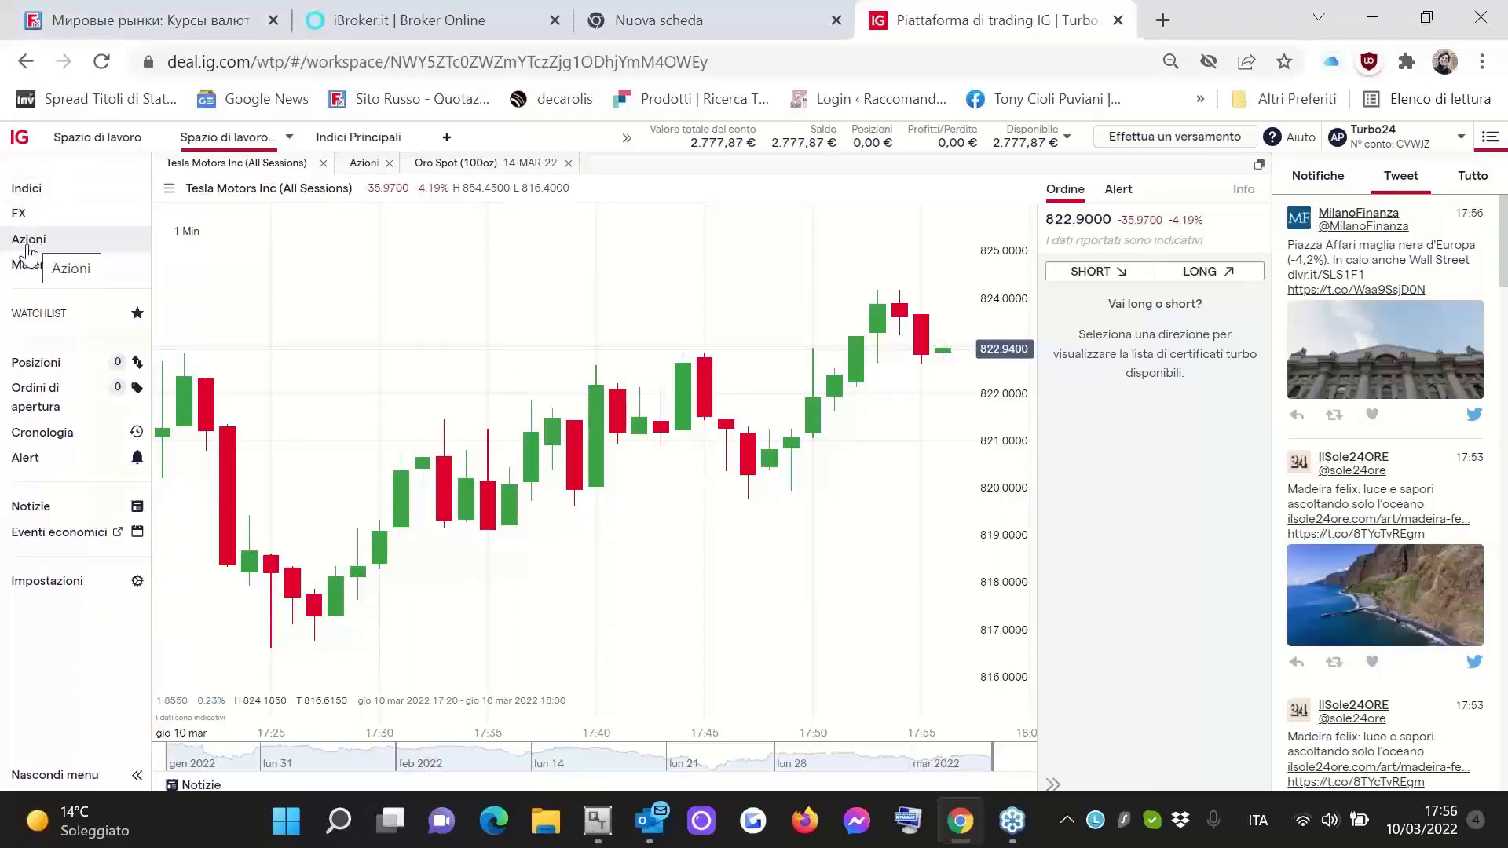
pyautogui.click(27, 243)
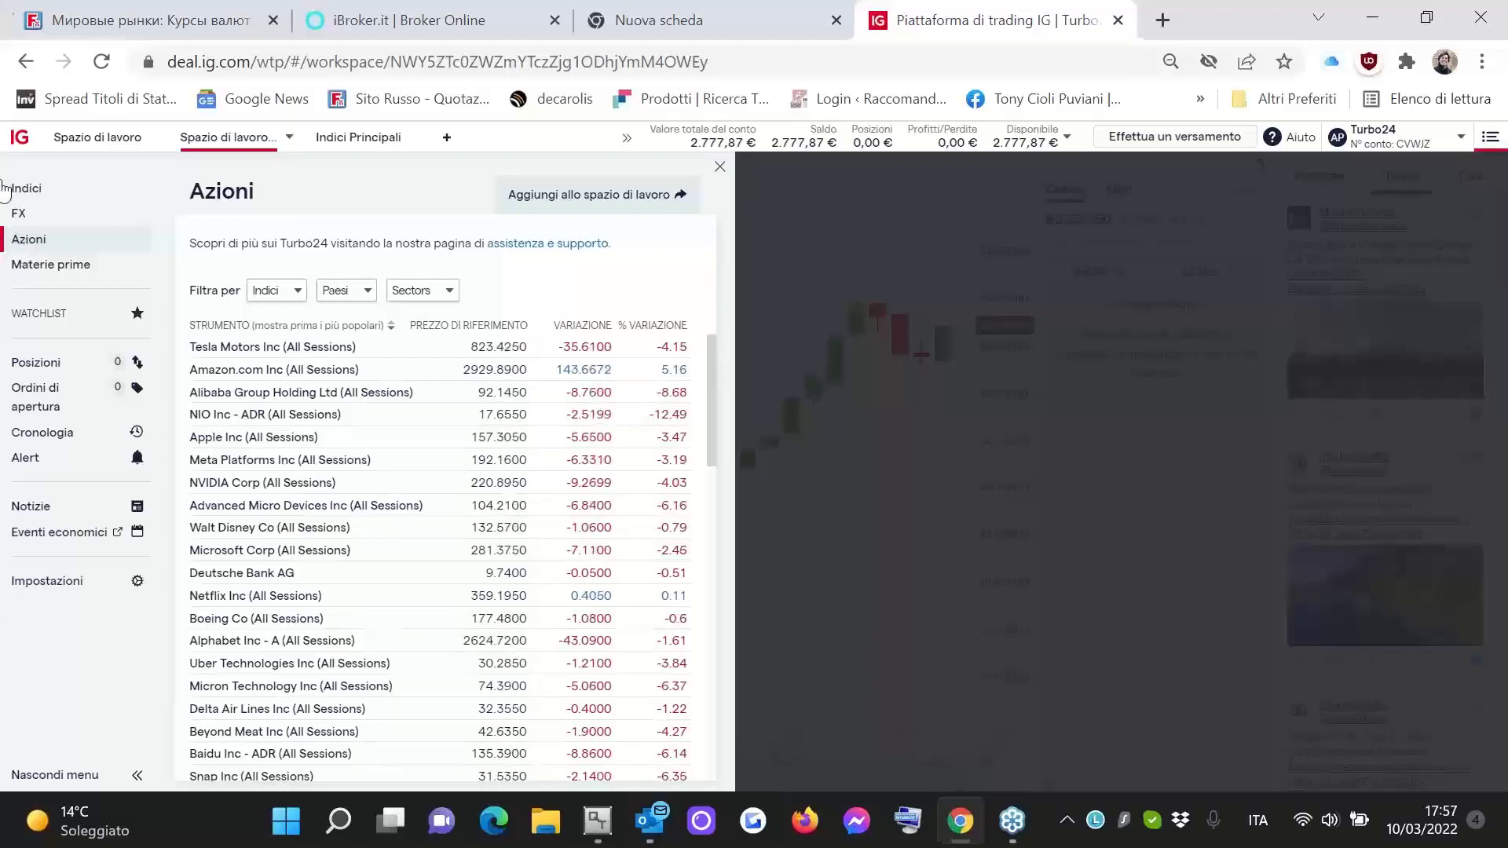
# Check the commodity, currency and index futures quotes on profinance.ru and the iBroker pending orders, and return to the IG platform
pyautogui.click(154, 14)
pyautogui.scroll(-7, 571, 609)
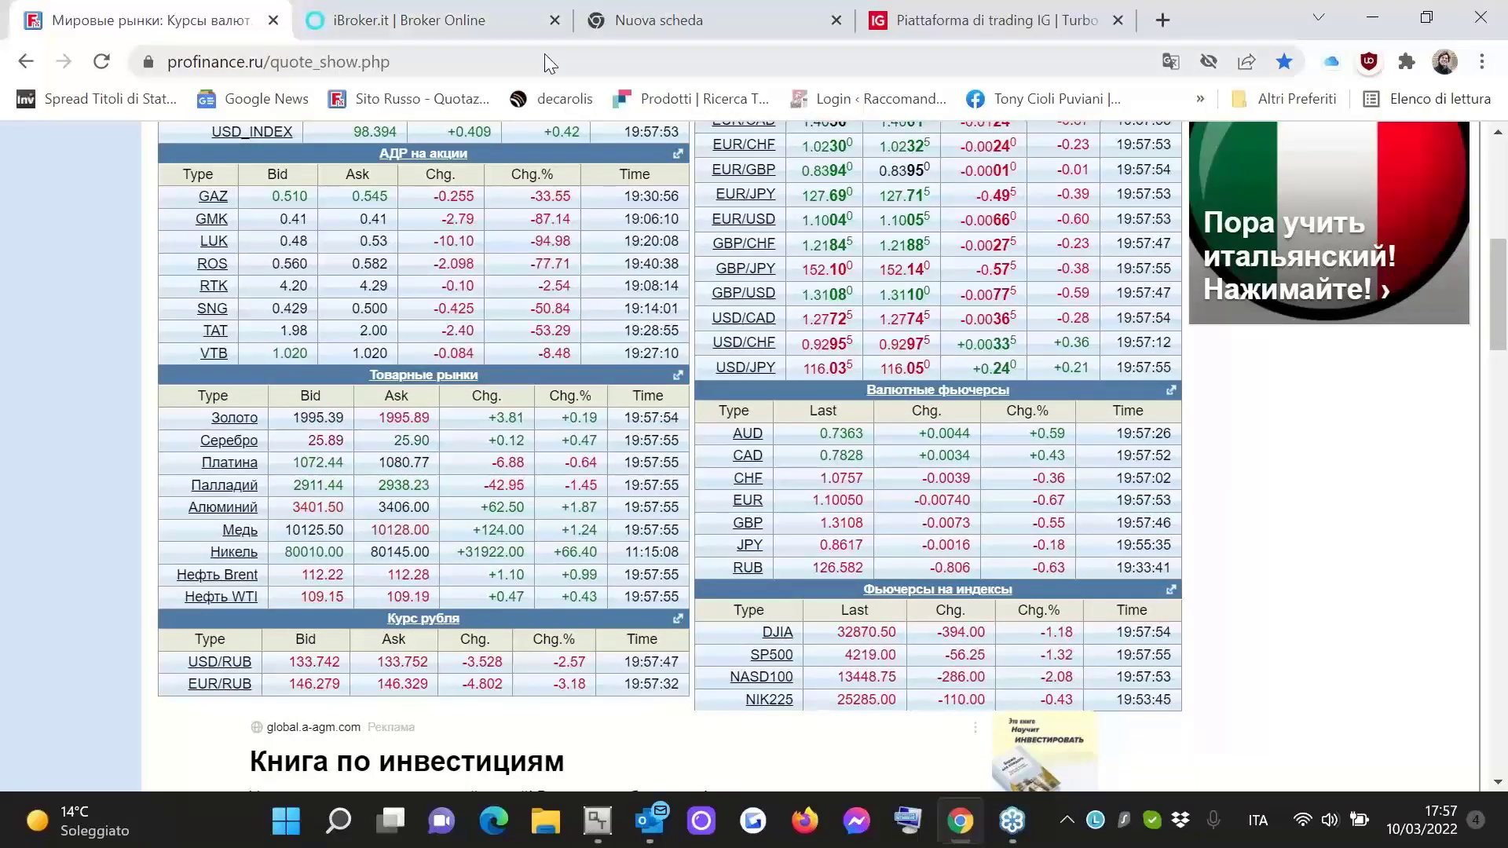
pyautogui.click(510, 20)
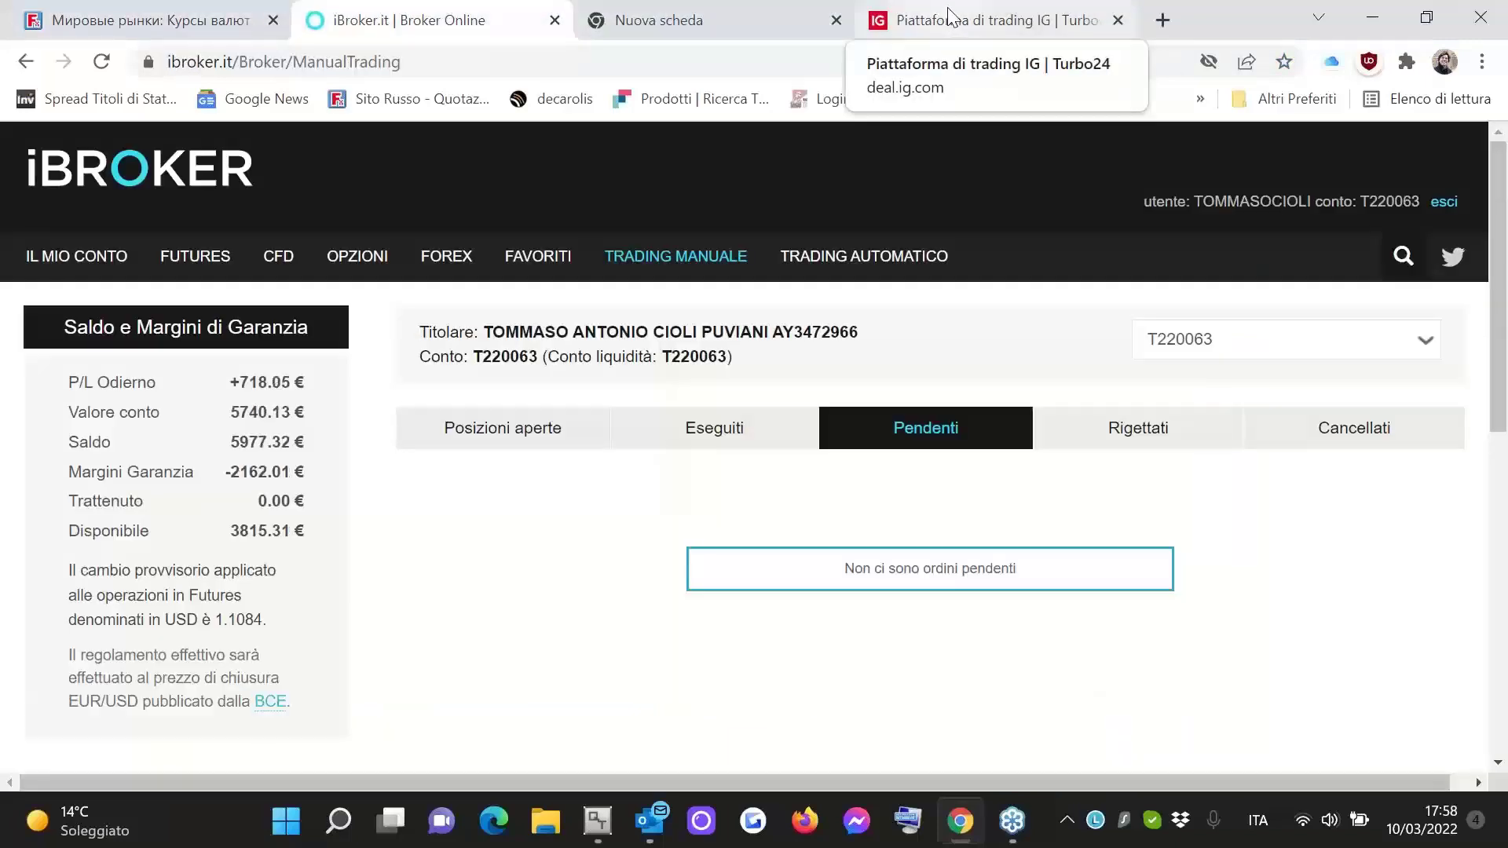
pyautogui.click(923, 26)
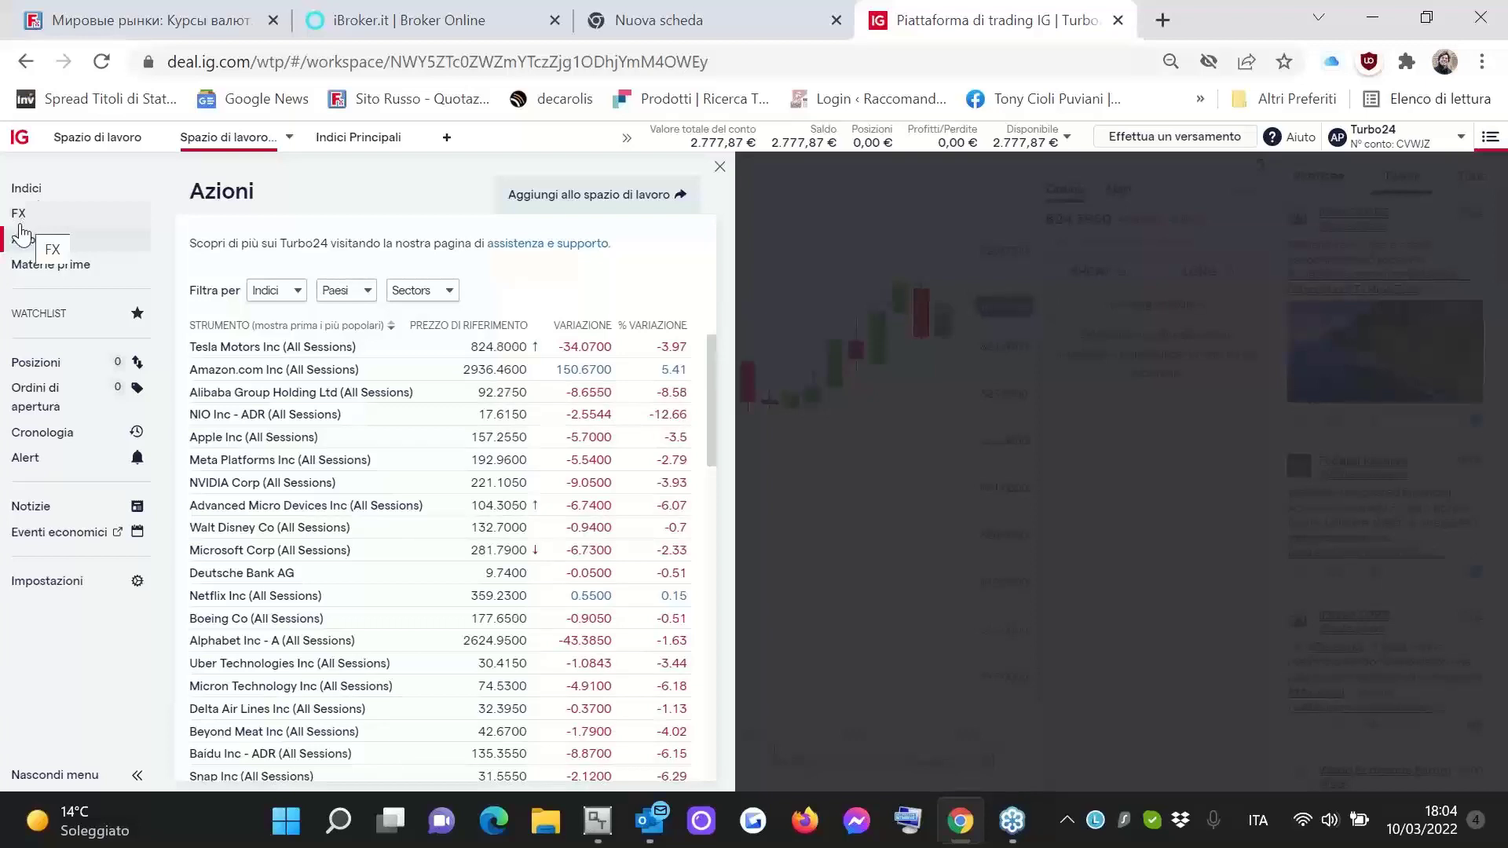
# Review the instruments offered under Indici and Azioni
pyautogui.click(36, 191)
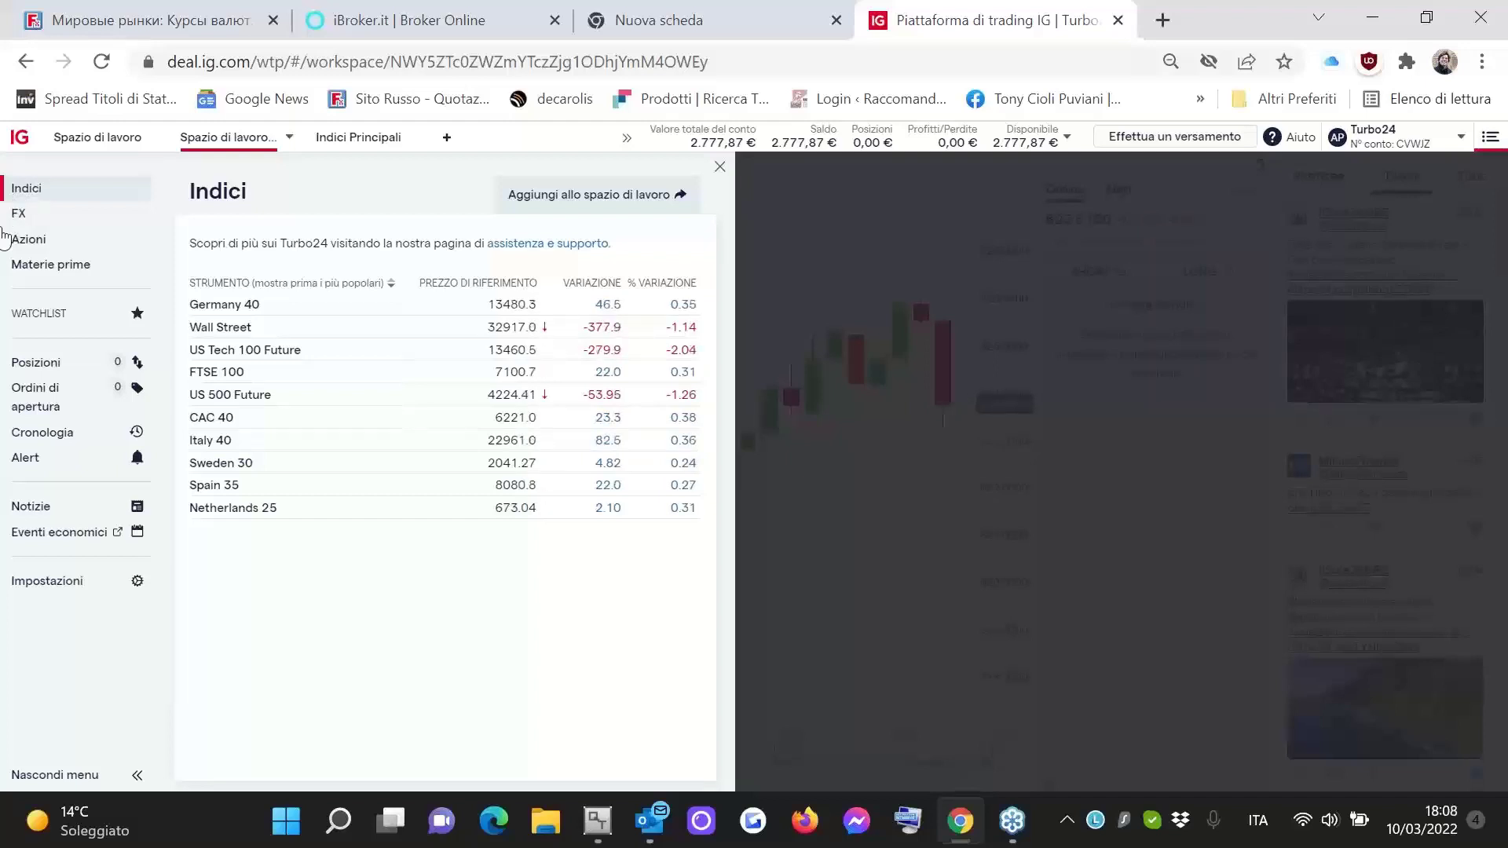
pyautogui.click(31, 237)
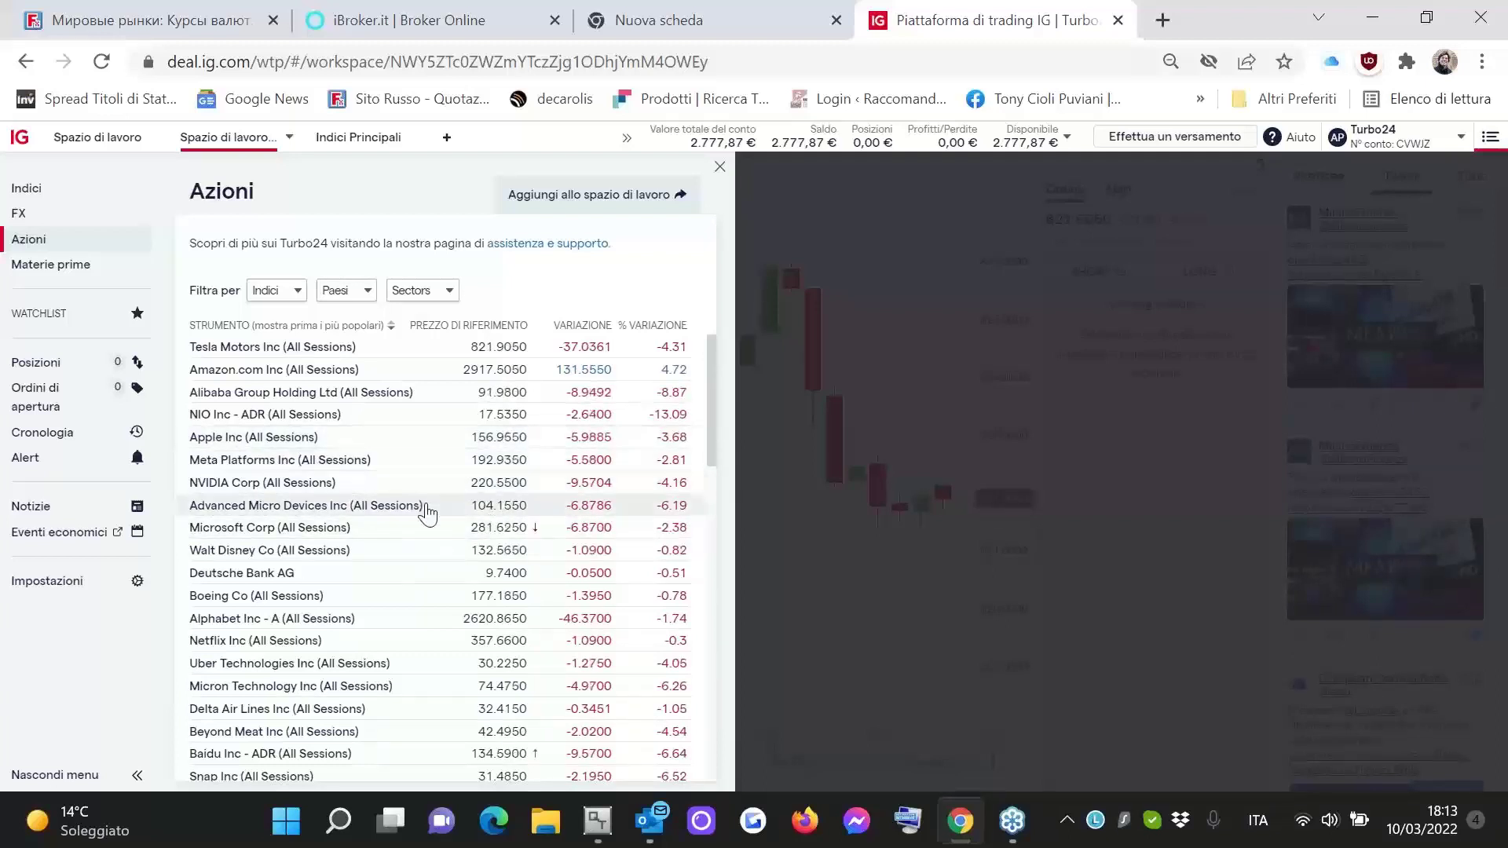
pyautogui.scroll(-3, 428, 542)
pyautogui.scroll(3, 429, 542)
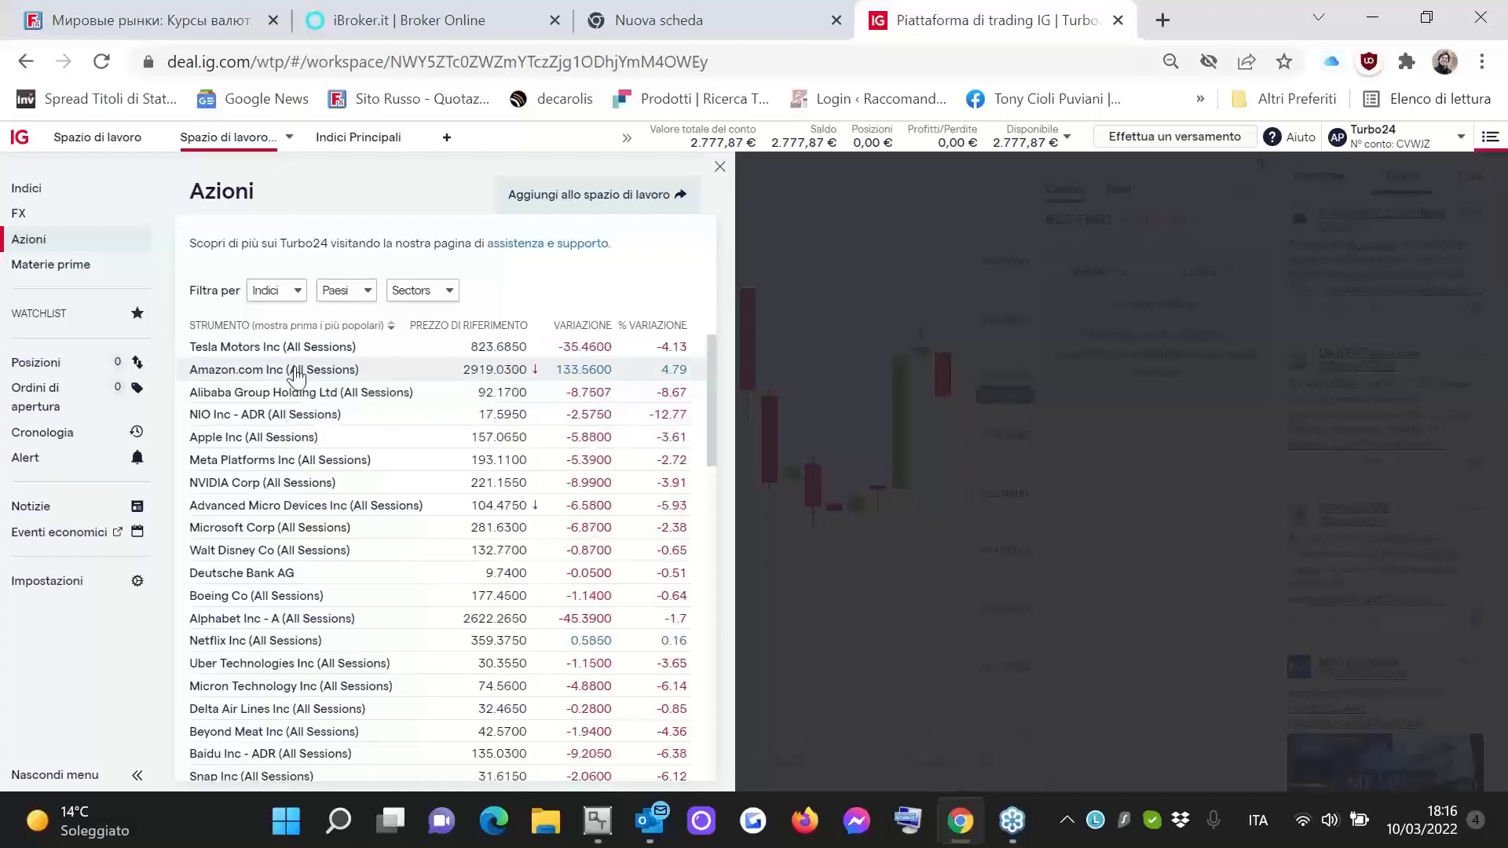
# Open Amazon.com Inc (All Sessions) and choose the short turbo certificate with knock-out level 3095.24145
pyautogui.click(297, 376)
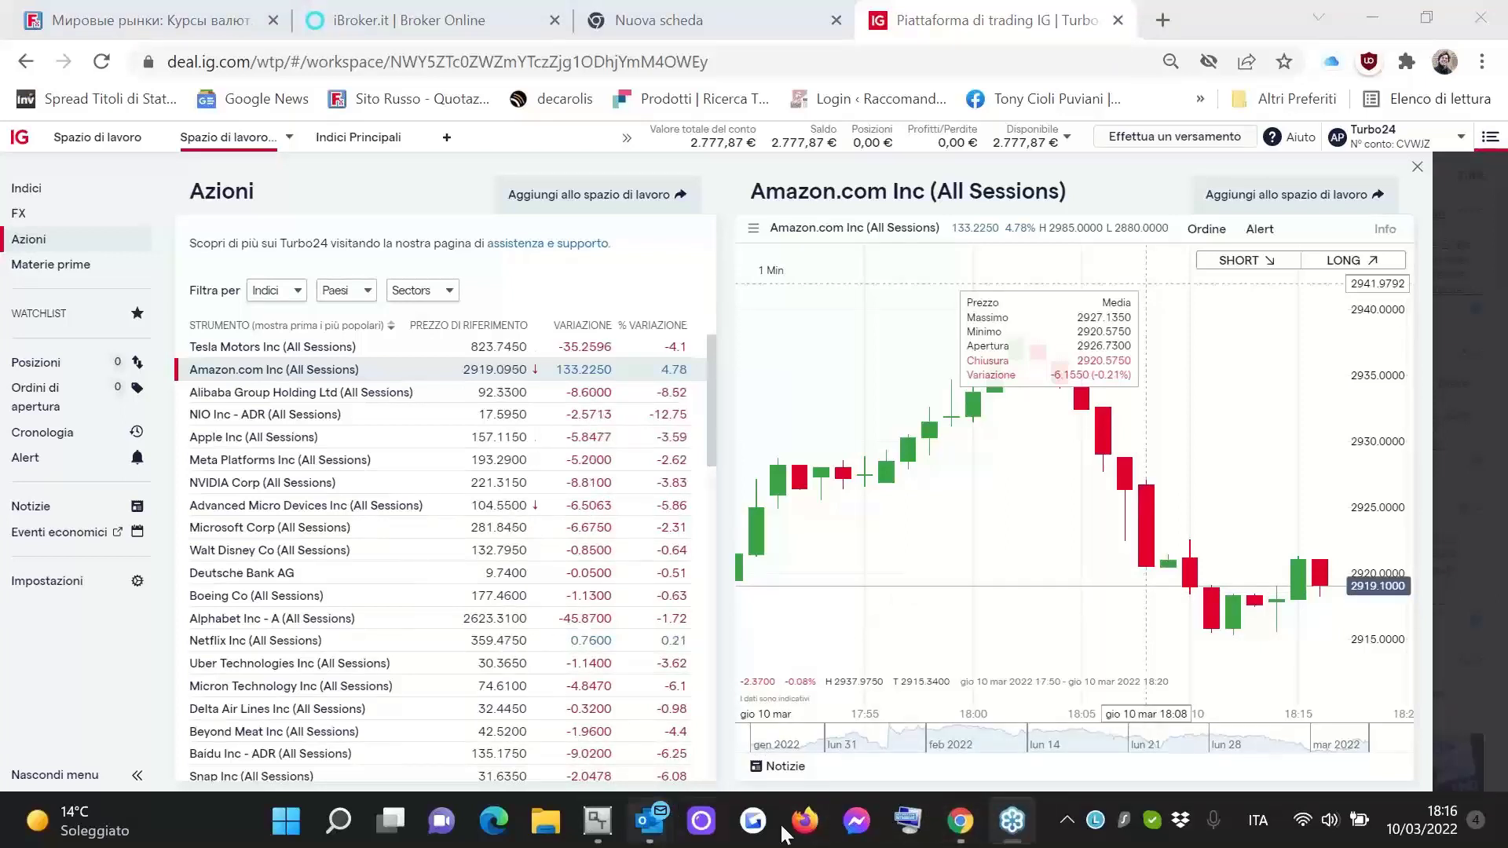
pyautogui.moveTo(960, 821)
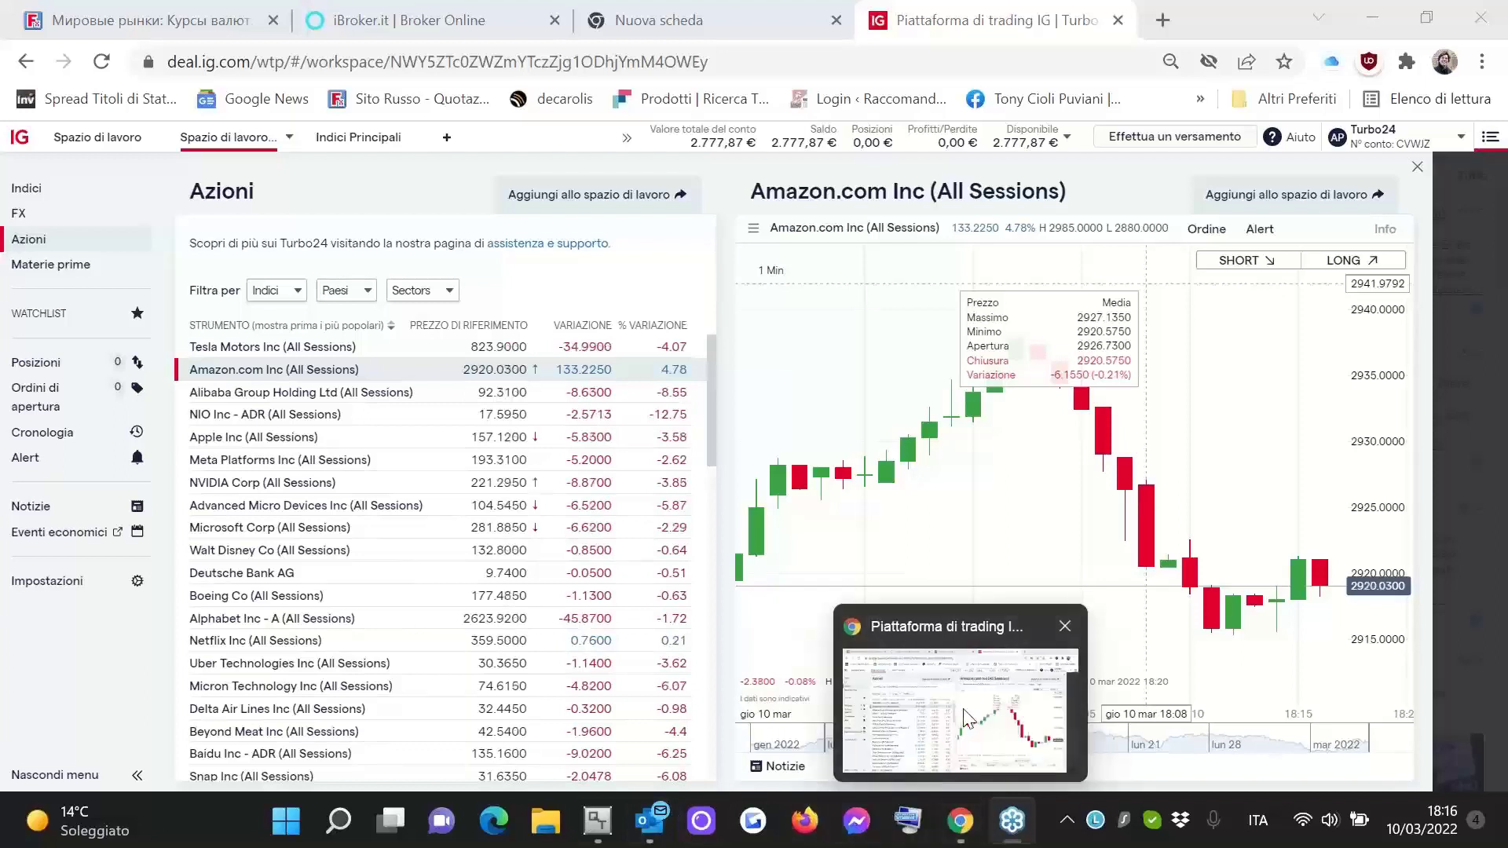
pyautogui.click(967, 717)
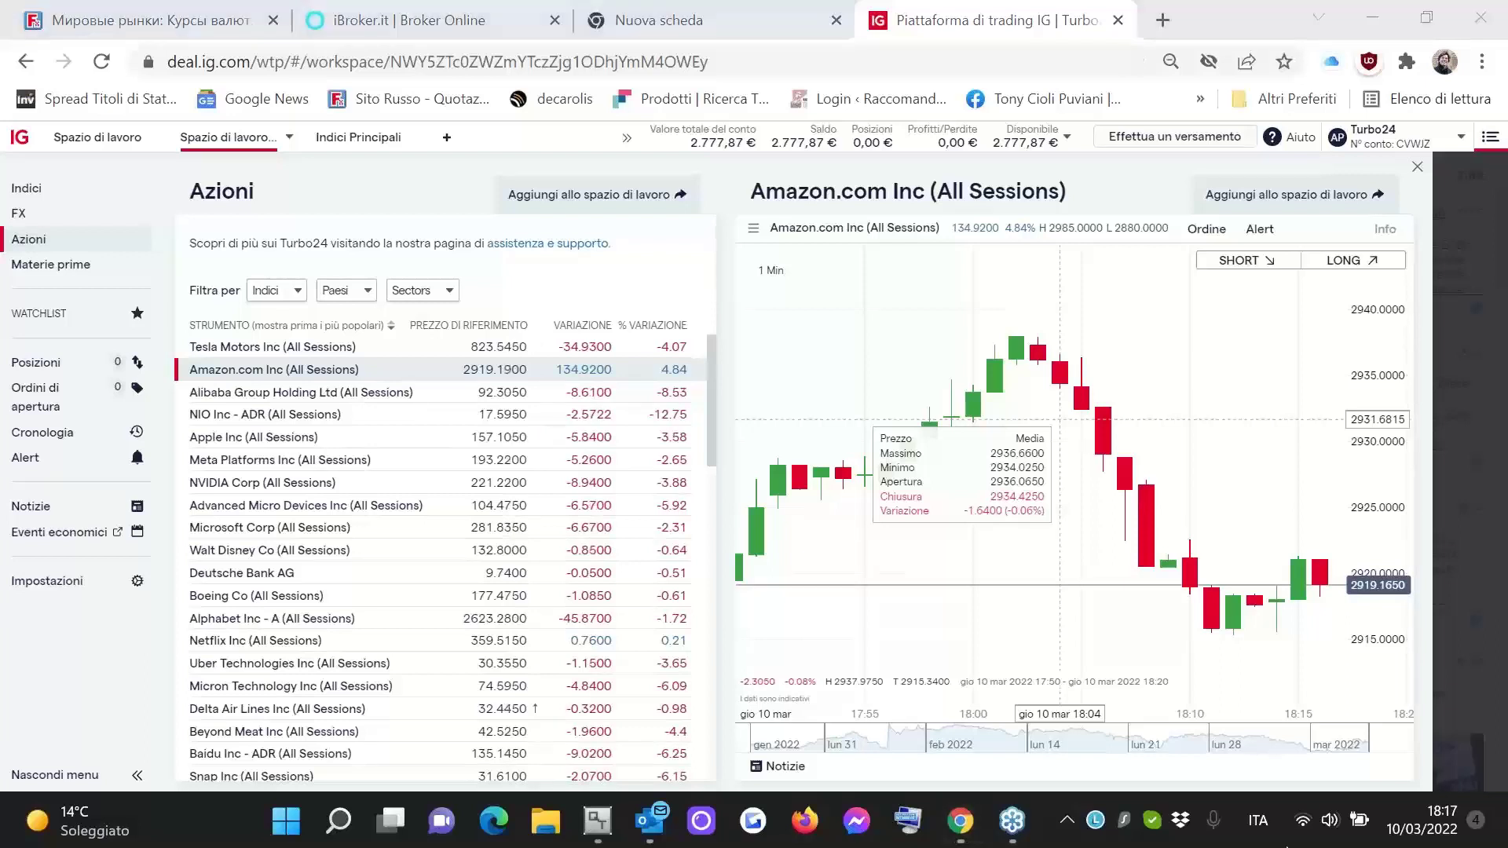
pyautogui.click(961, 820)
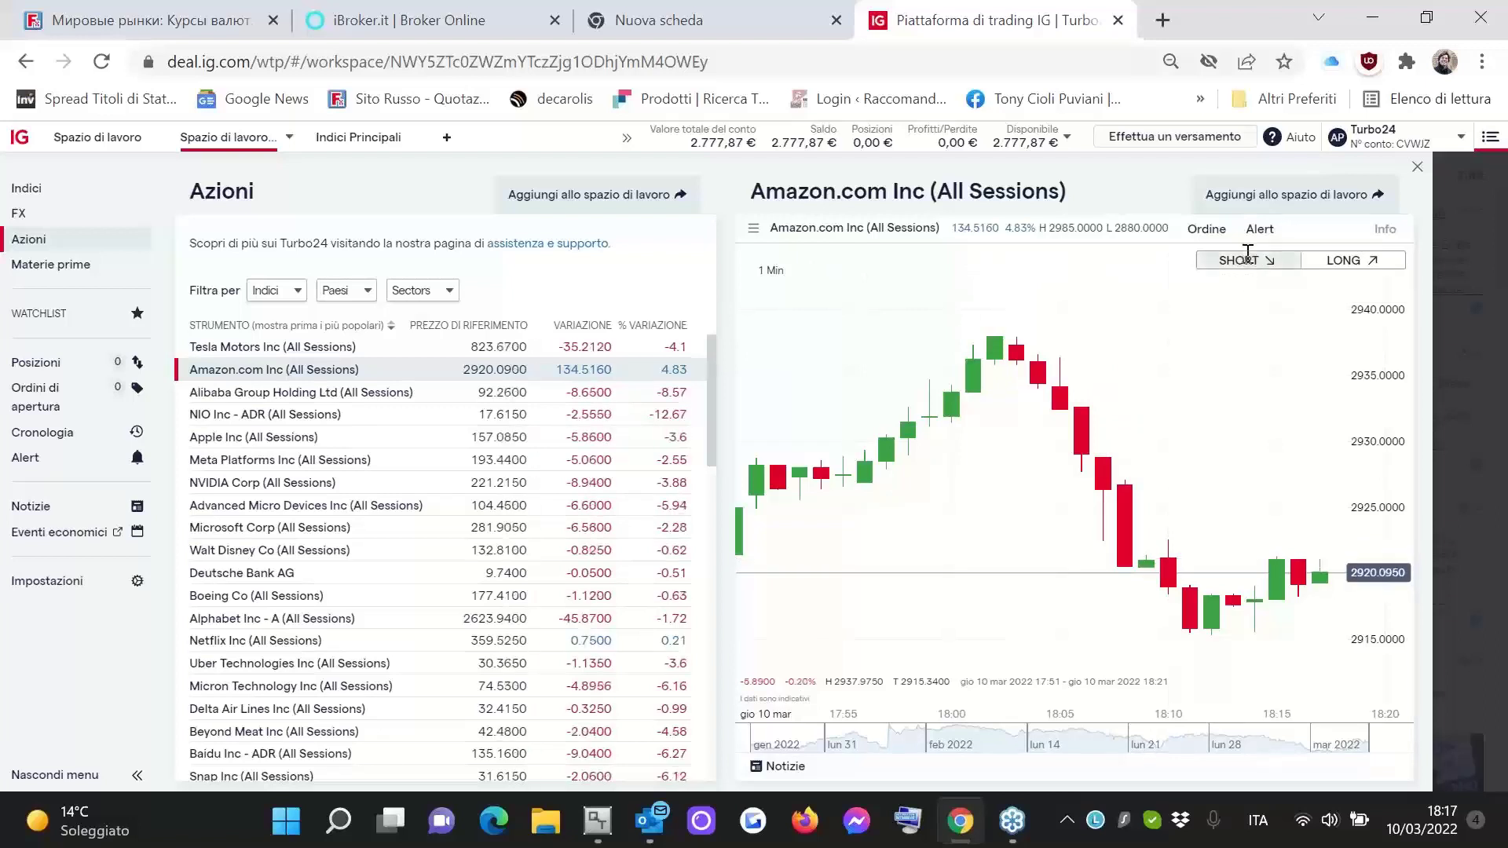
pyautogui.click(1246, 261)
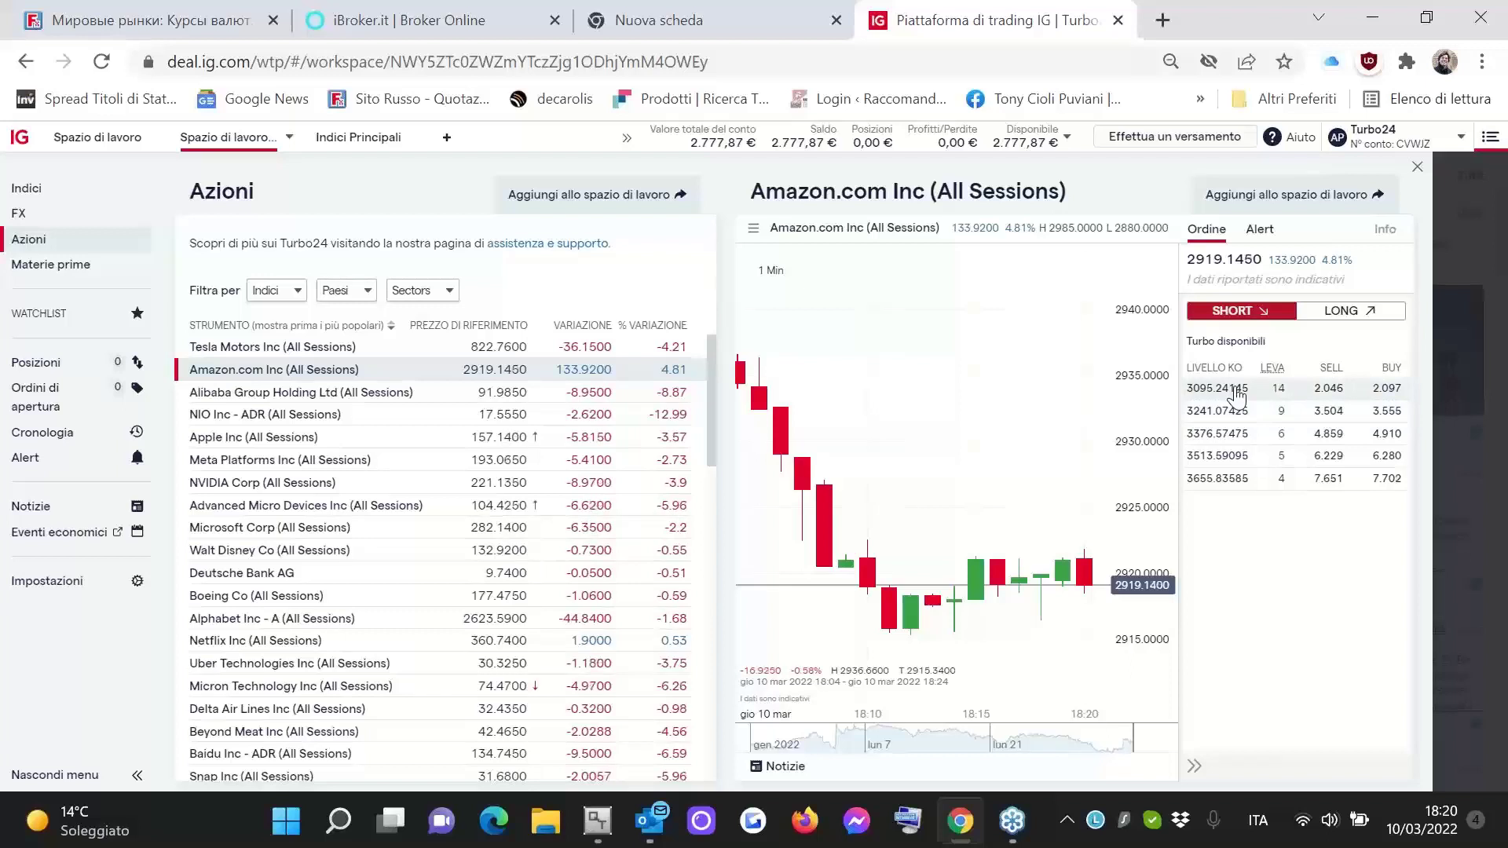
pyautogui.click(1237, 393)
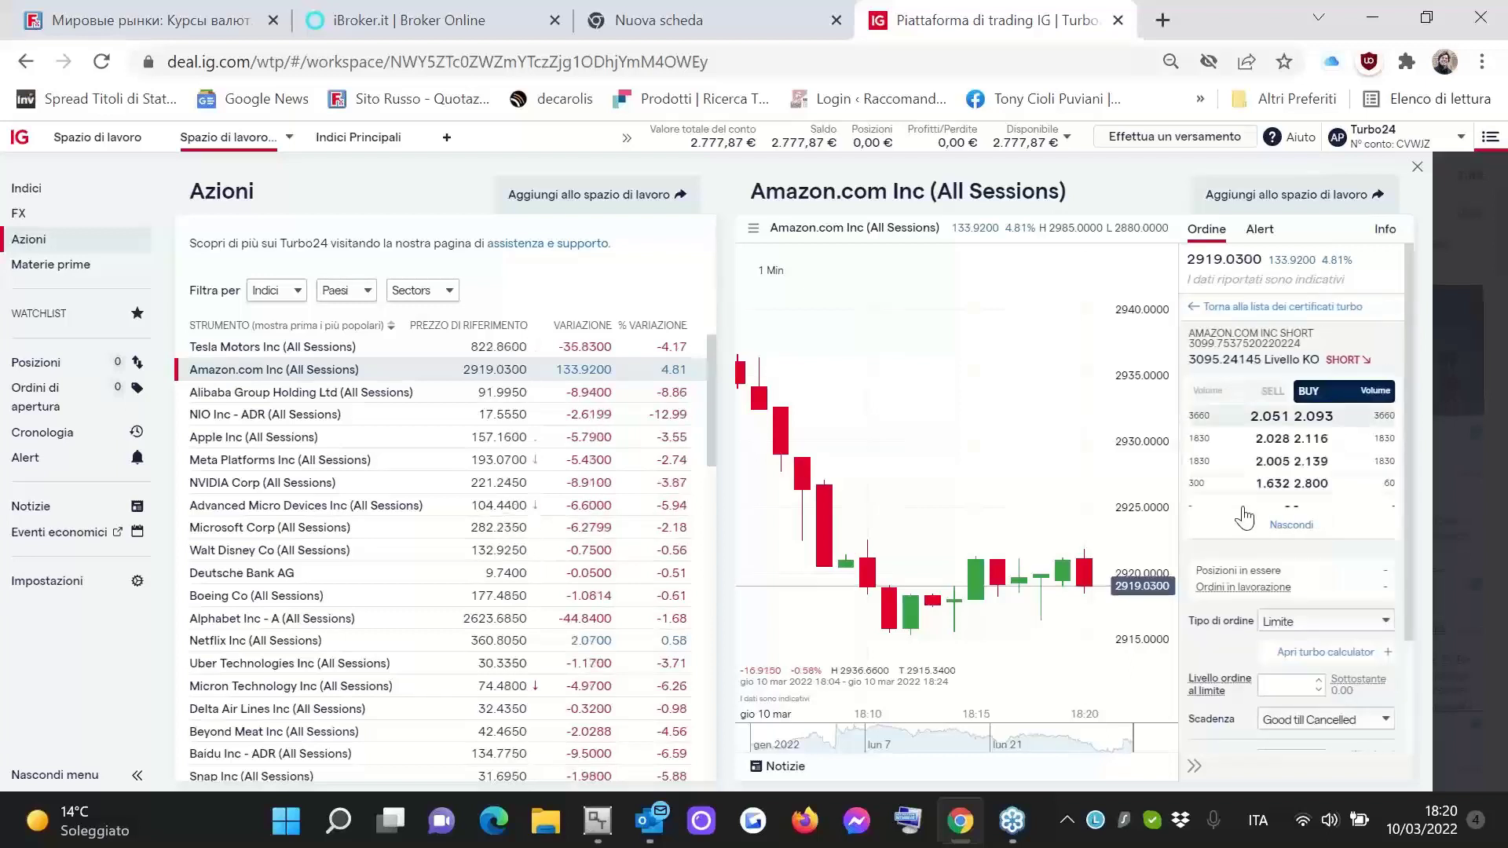
# Set the limit level of the Amazon short turbo order to 400 with the on-screen keyboard
pyautogui.click(1288, 677)
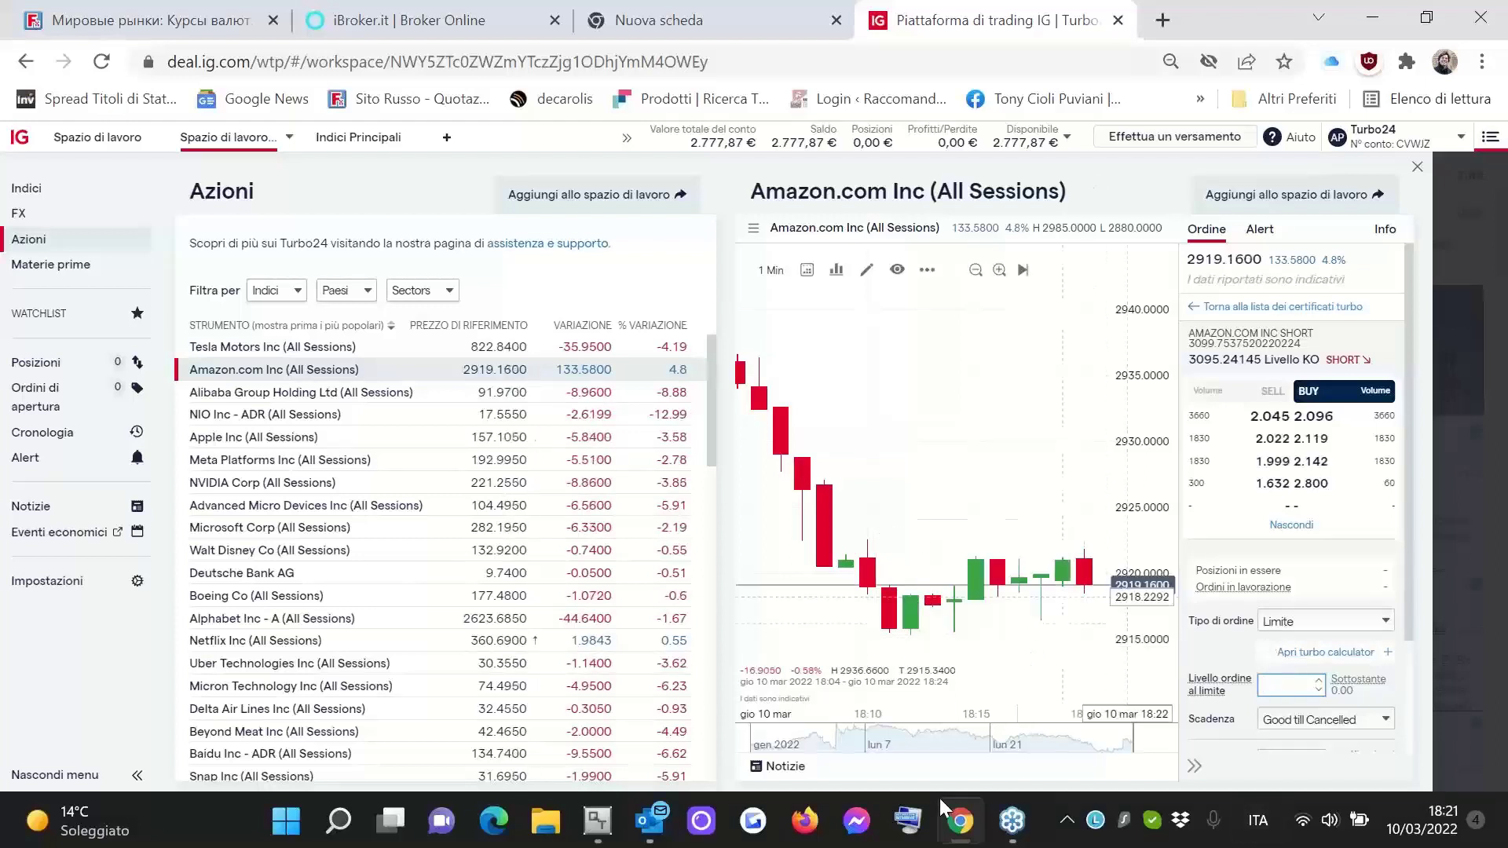
pyautogui.click(911, 822)
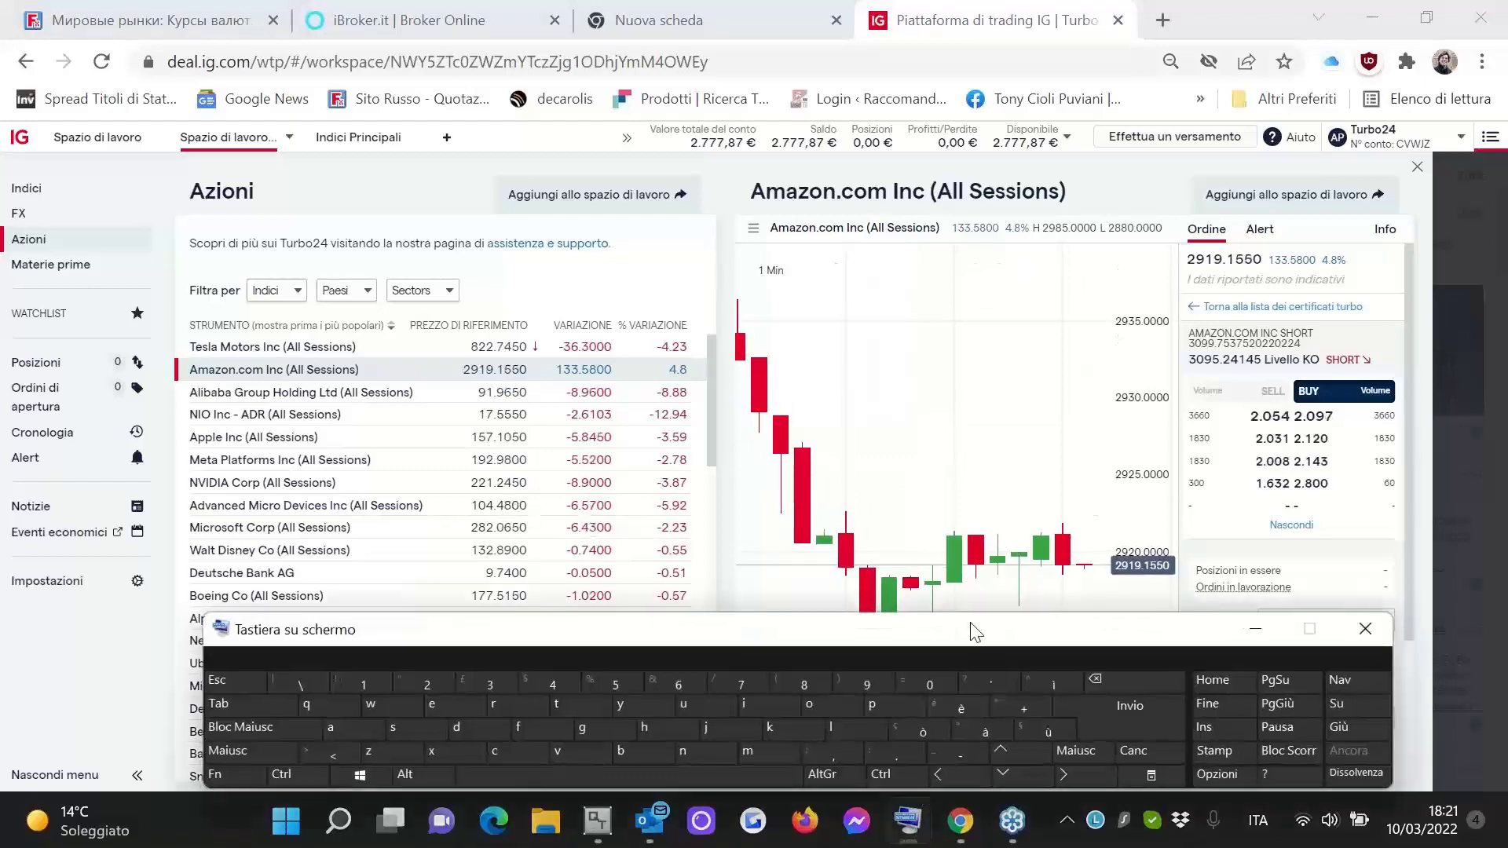
pyautogui.moveTo(636, 616); pyautogui.dragTo(261, 434)
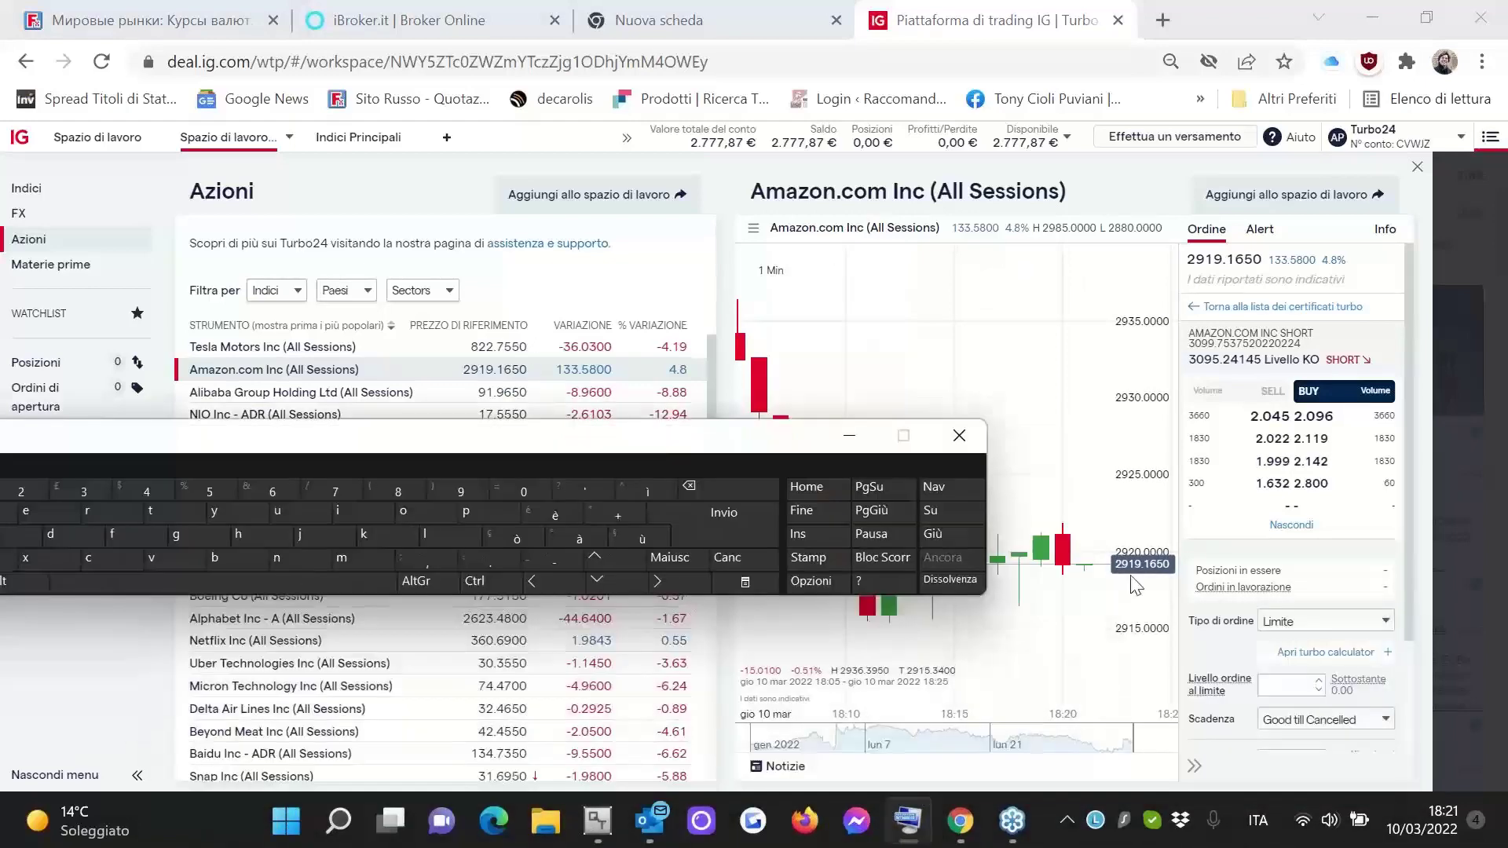
pyautogui.click(1301, 682)
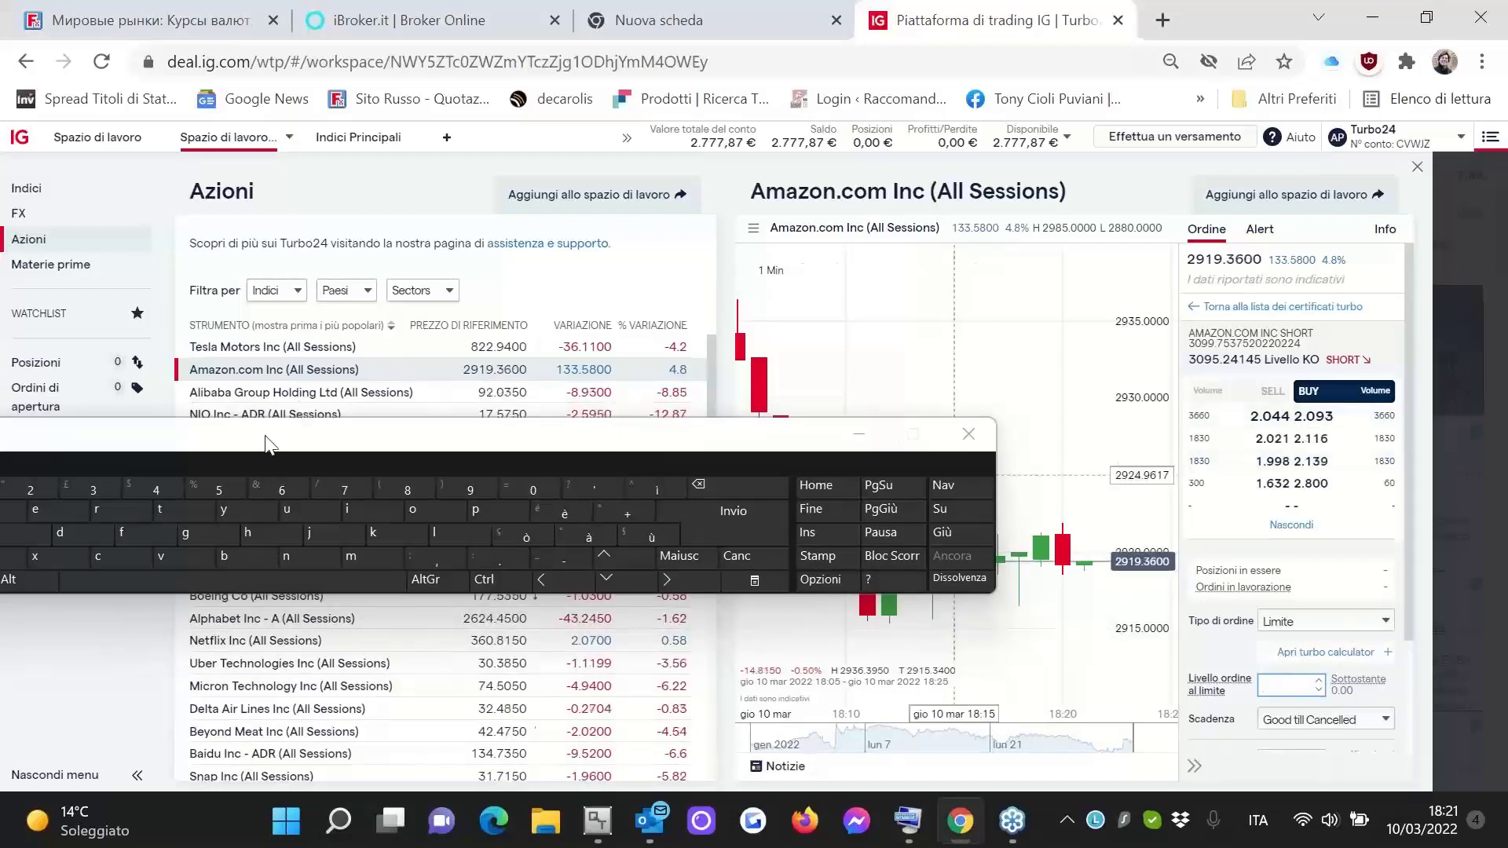
pyautogui.click(153, 481)
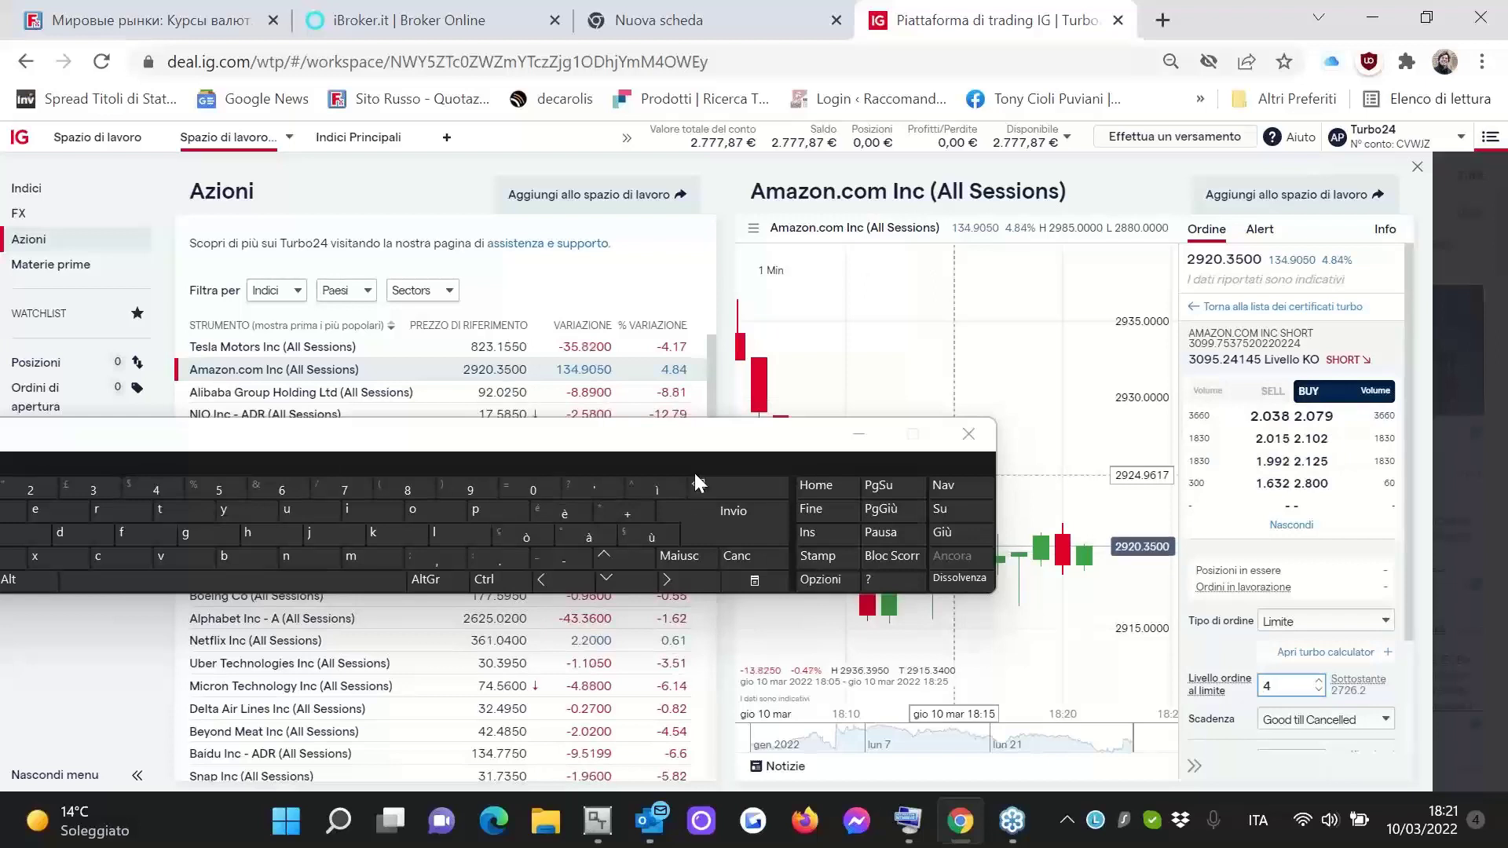
pyautogui.doubleClick(528, 484)
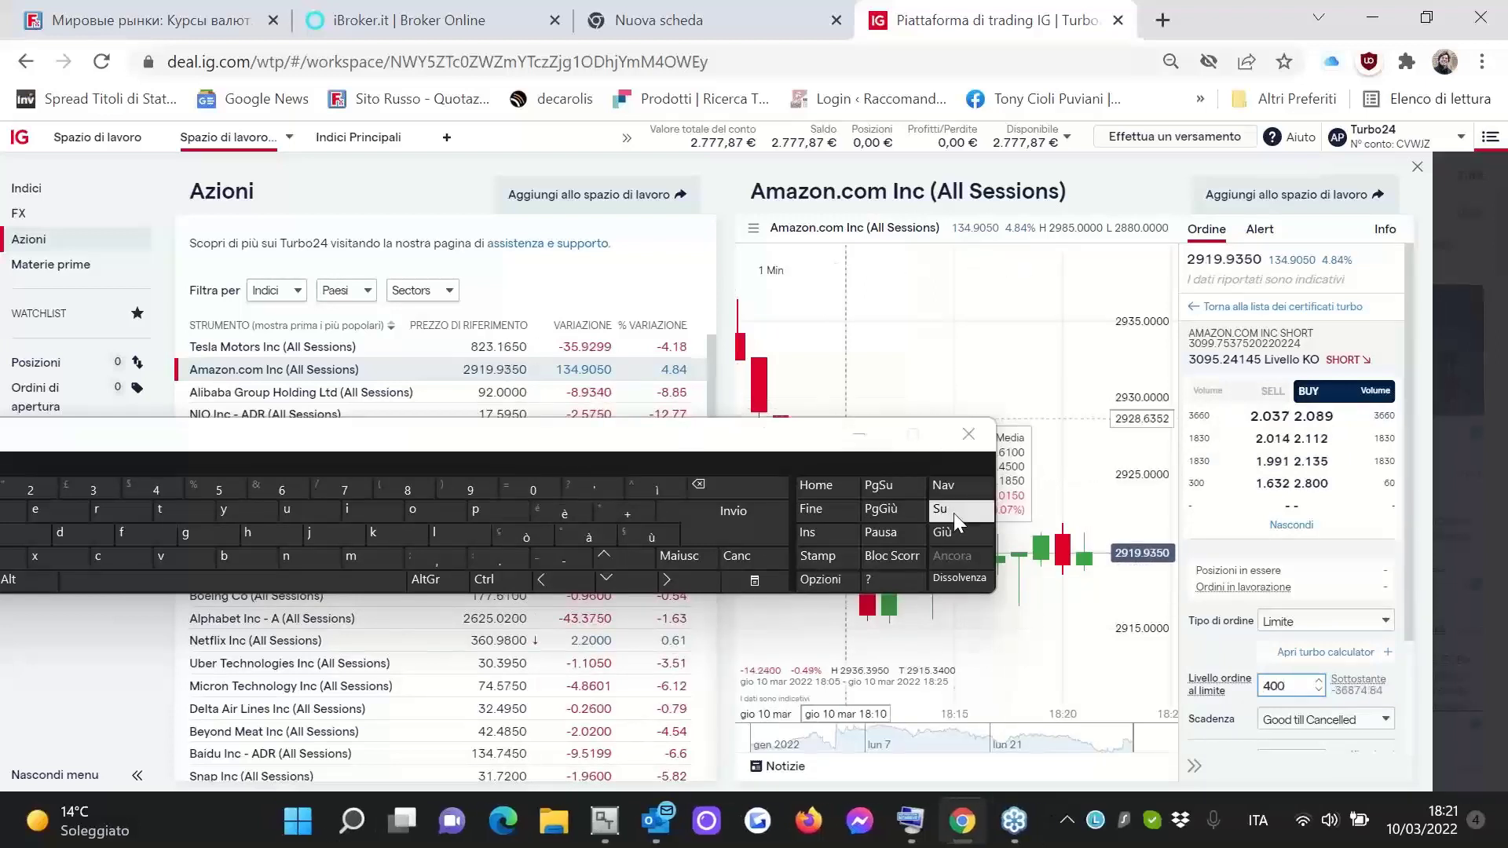
pyautogui.click(981, 436)
# Set the order quantity to 400 certificates and take the limit level of 2.032 from the best buy price
pyautogui.scroll(-2, 1390, 646)
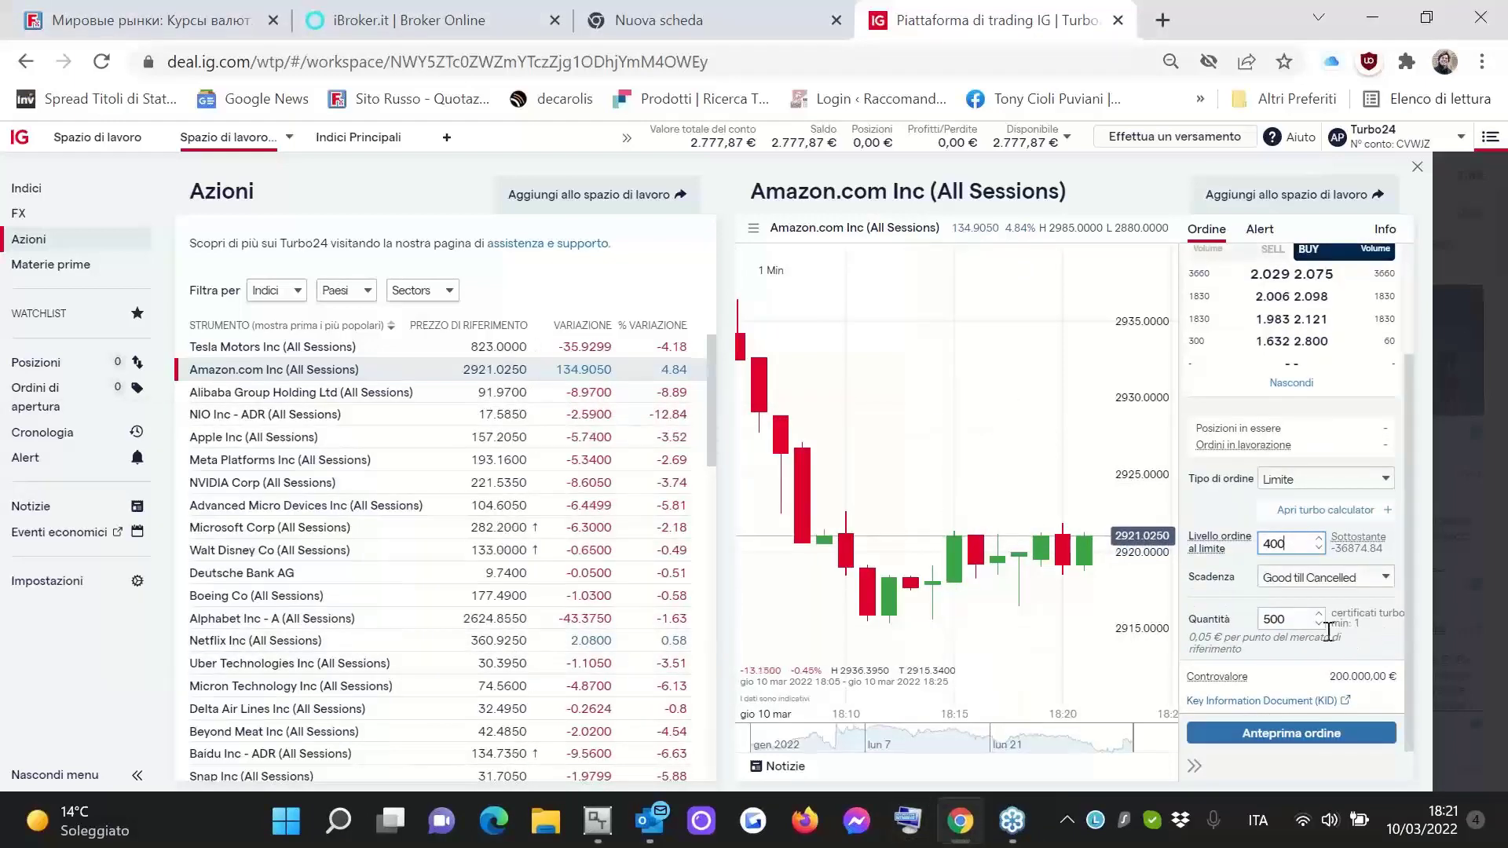
pyautogui.doubleClick(1273, 619)
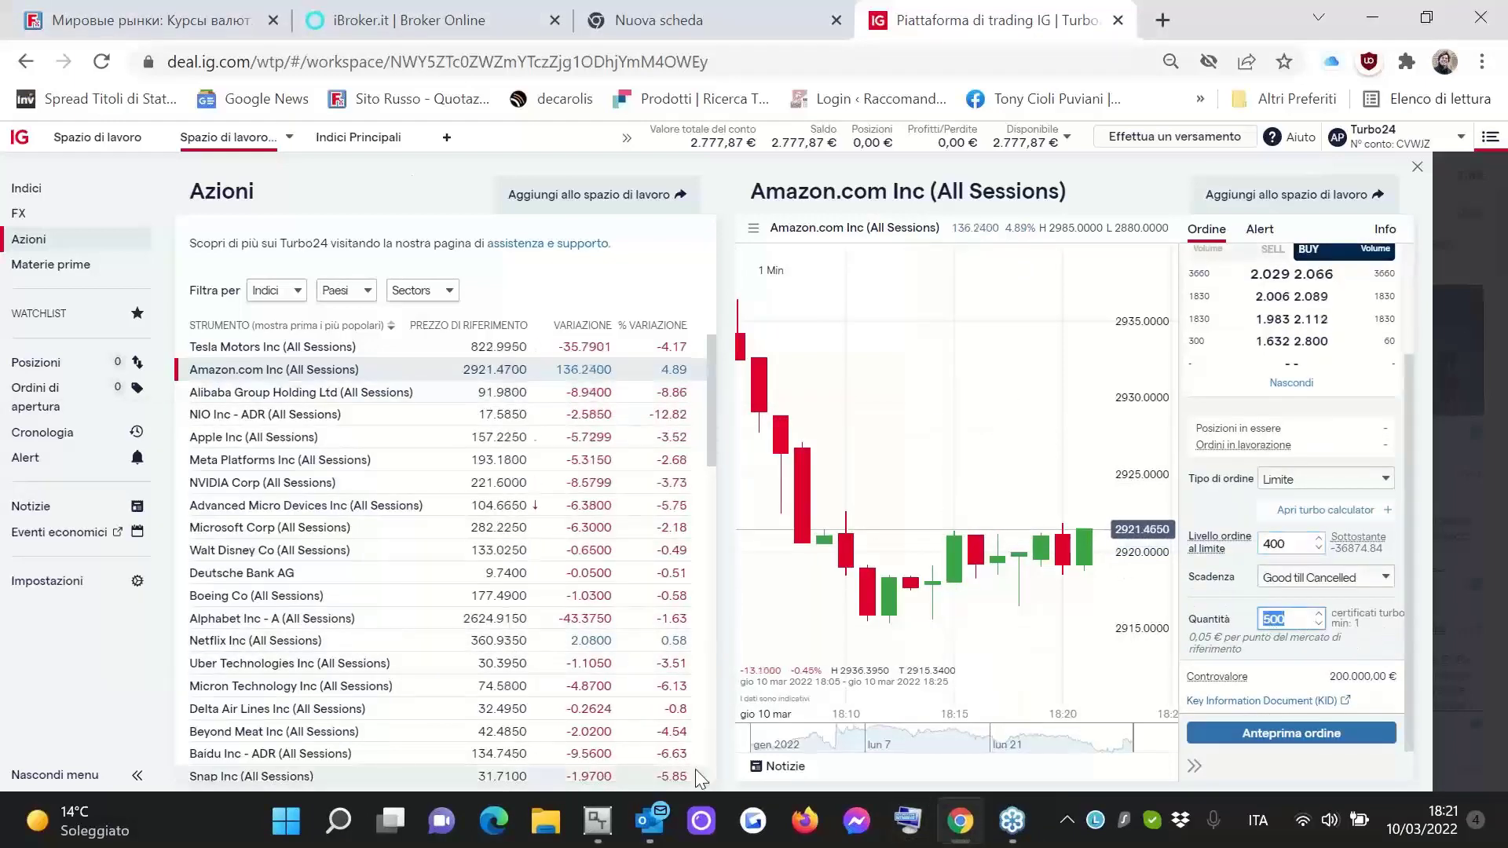
pyautogui.click(913, 820)
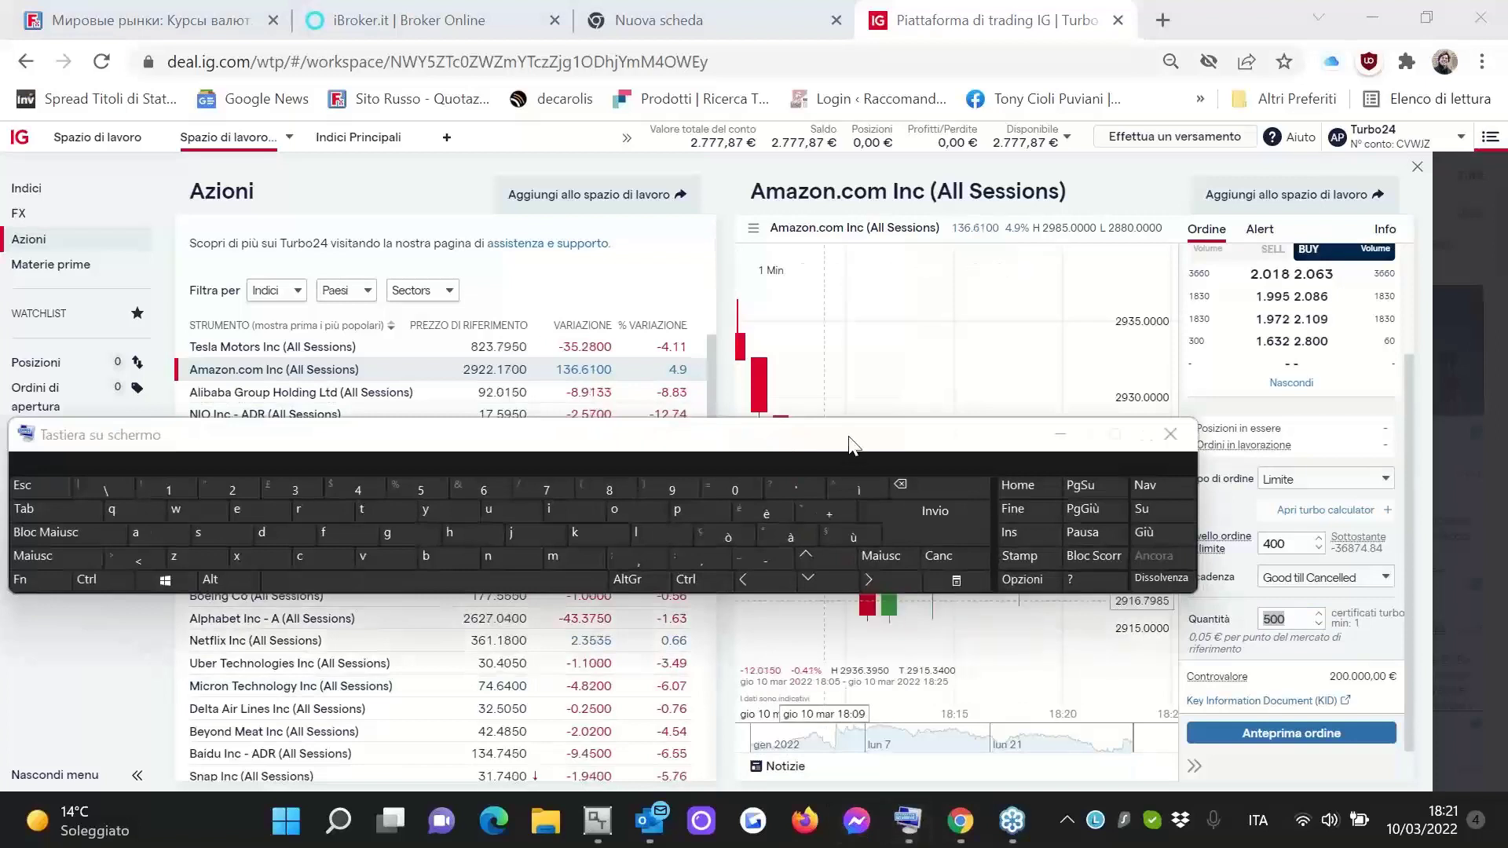
pyautogui.click(1343, 634)
pyautogui.doubleClick(1280, 619)
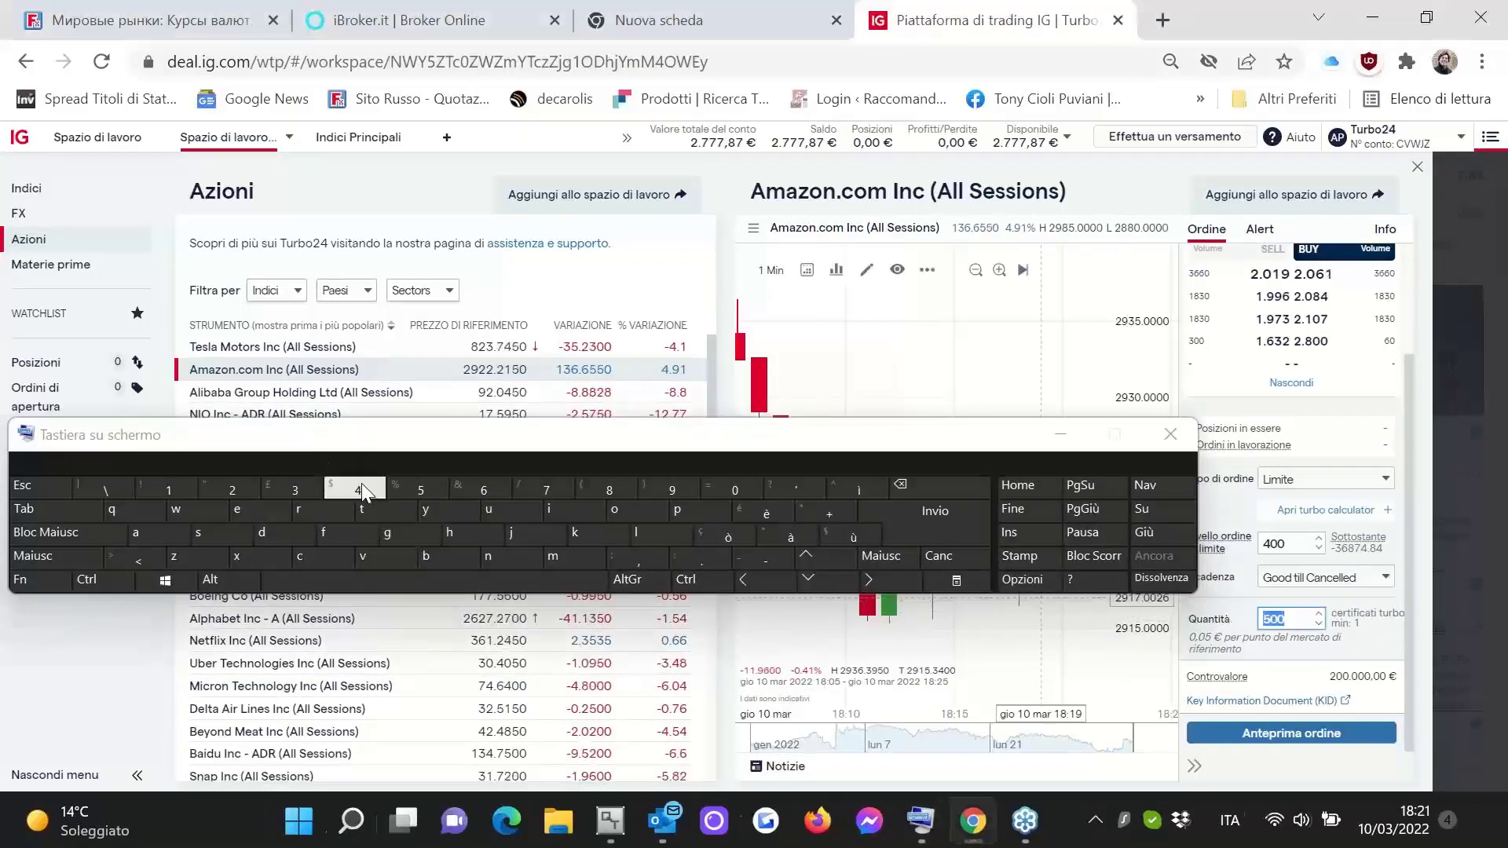
pyautogui.click(360, 486)
pyautogui.click(738, 488)
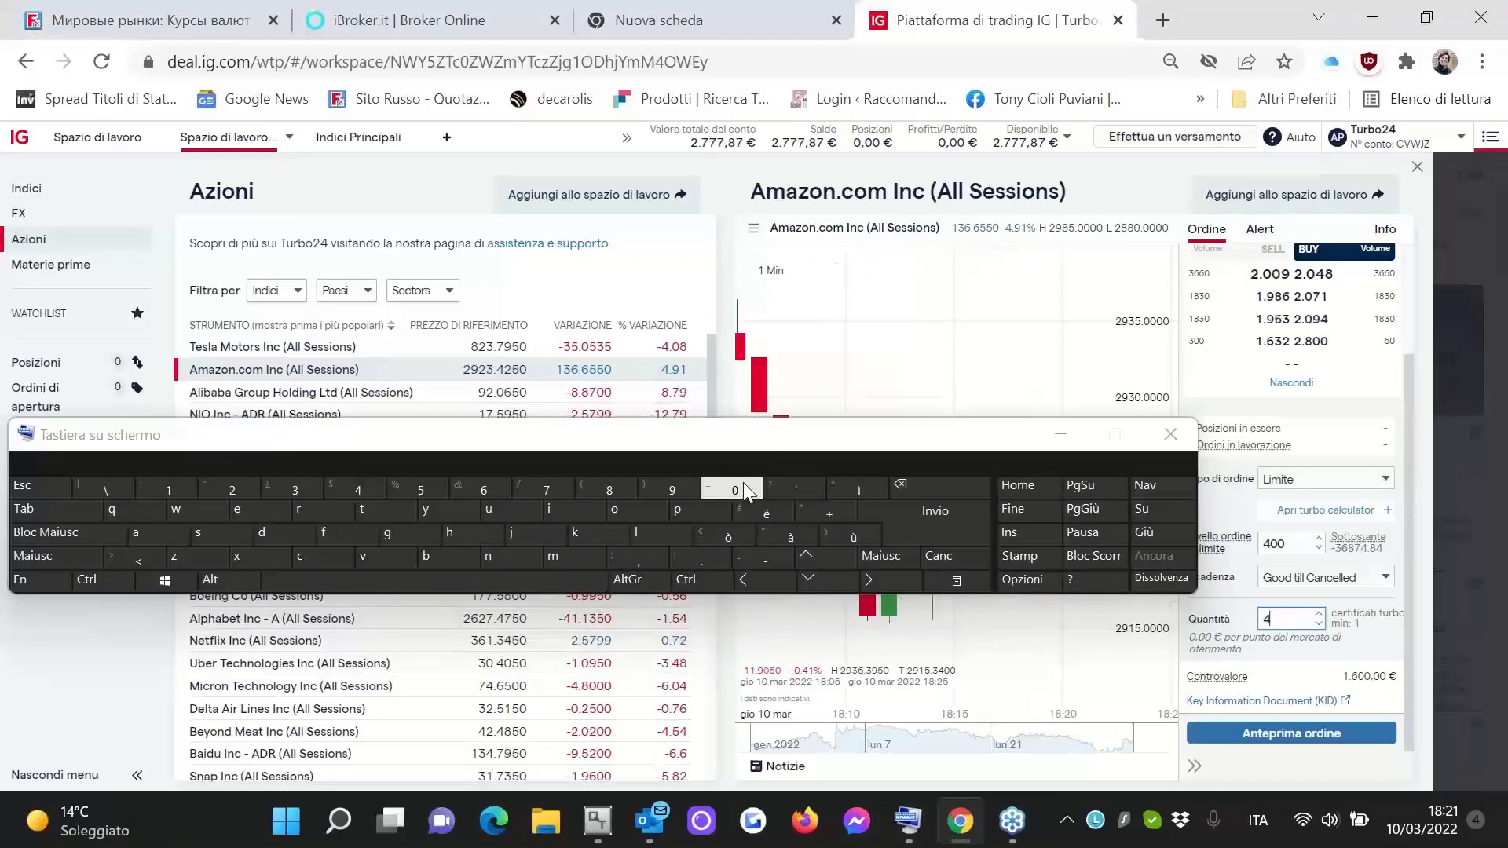
pyautogui.click(742, 485)
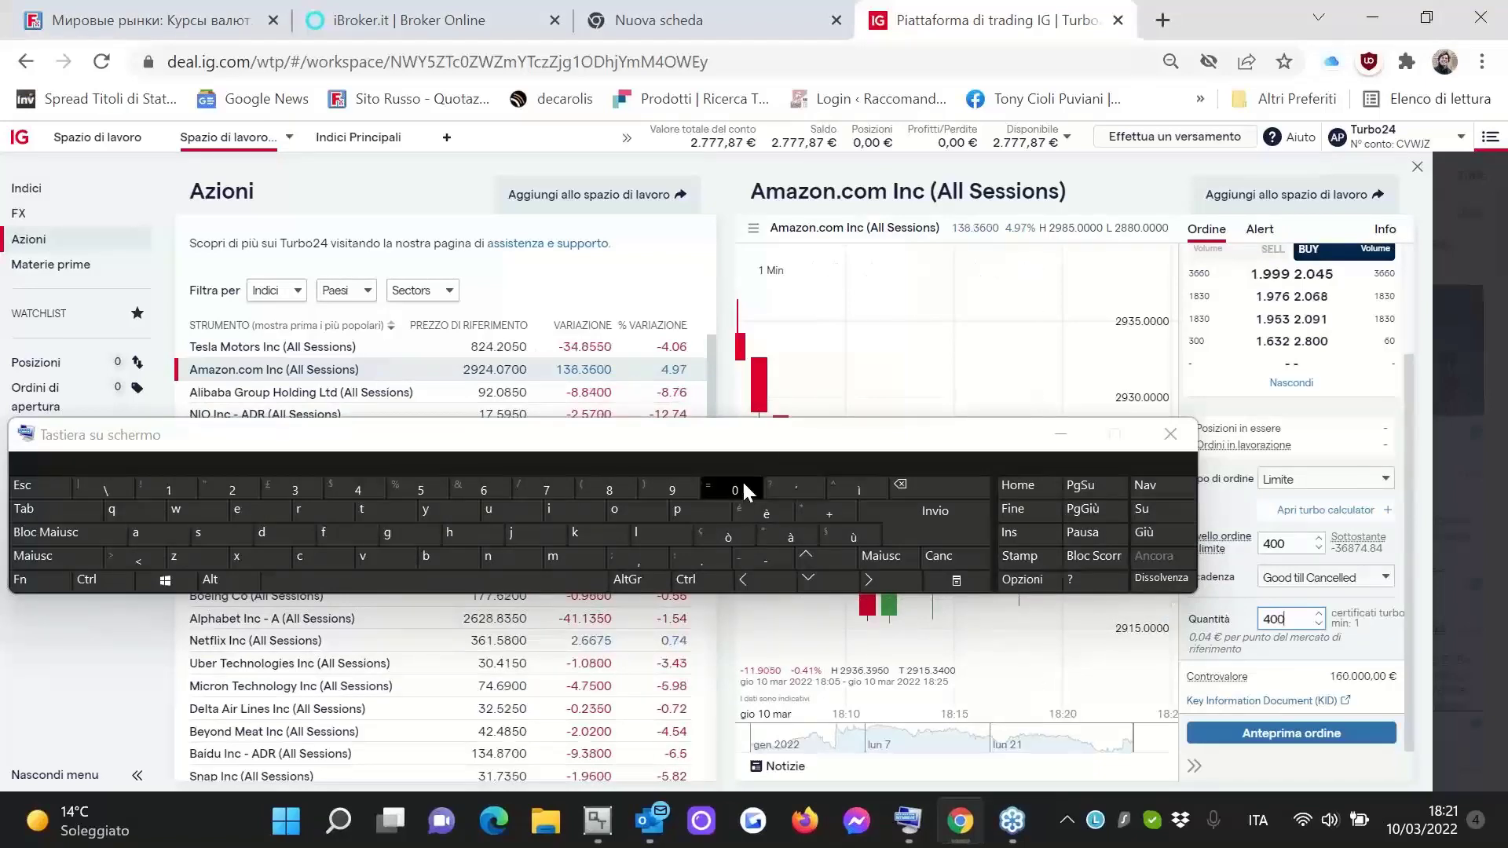
pyautogui.click(1180, 430)
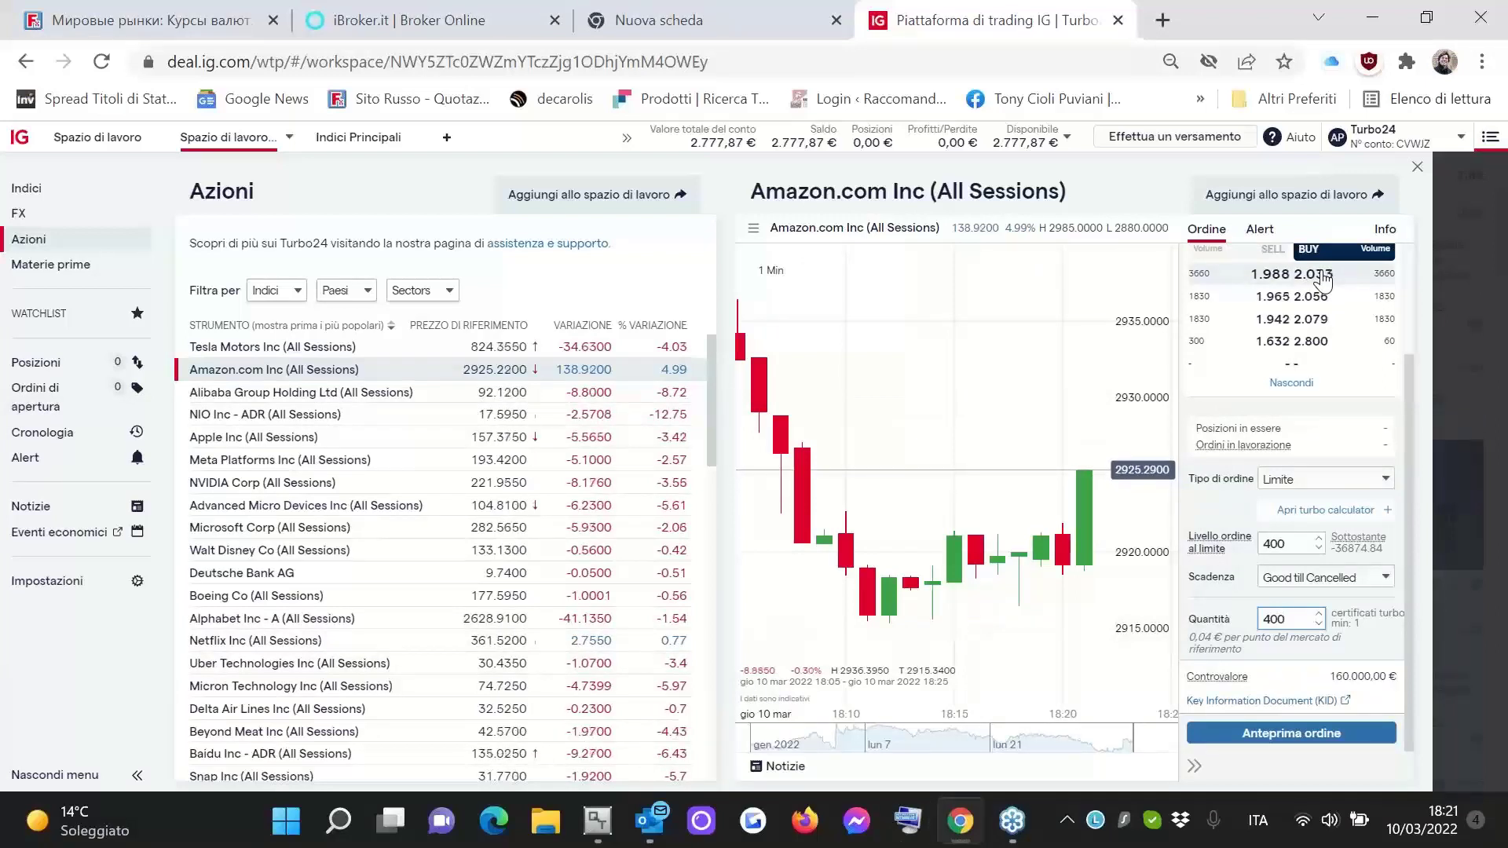
pyautogui.click(1324, 277)
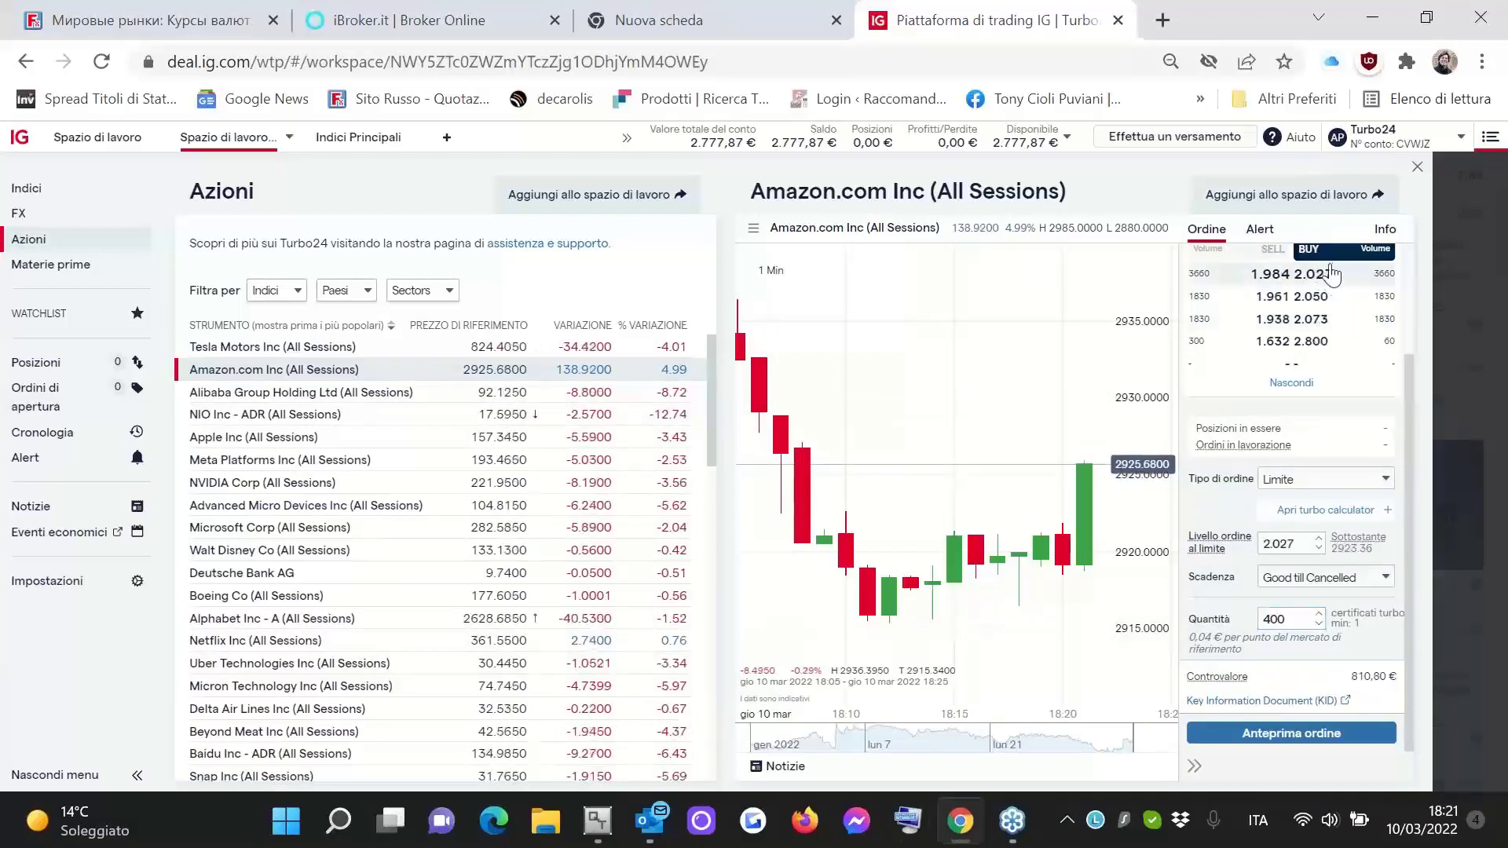
pyautogui.click(1325, 276)
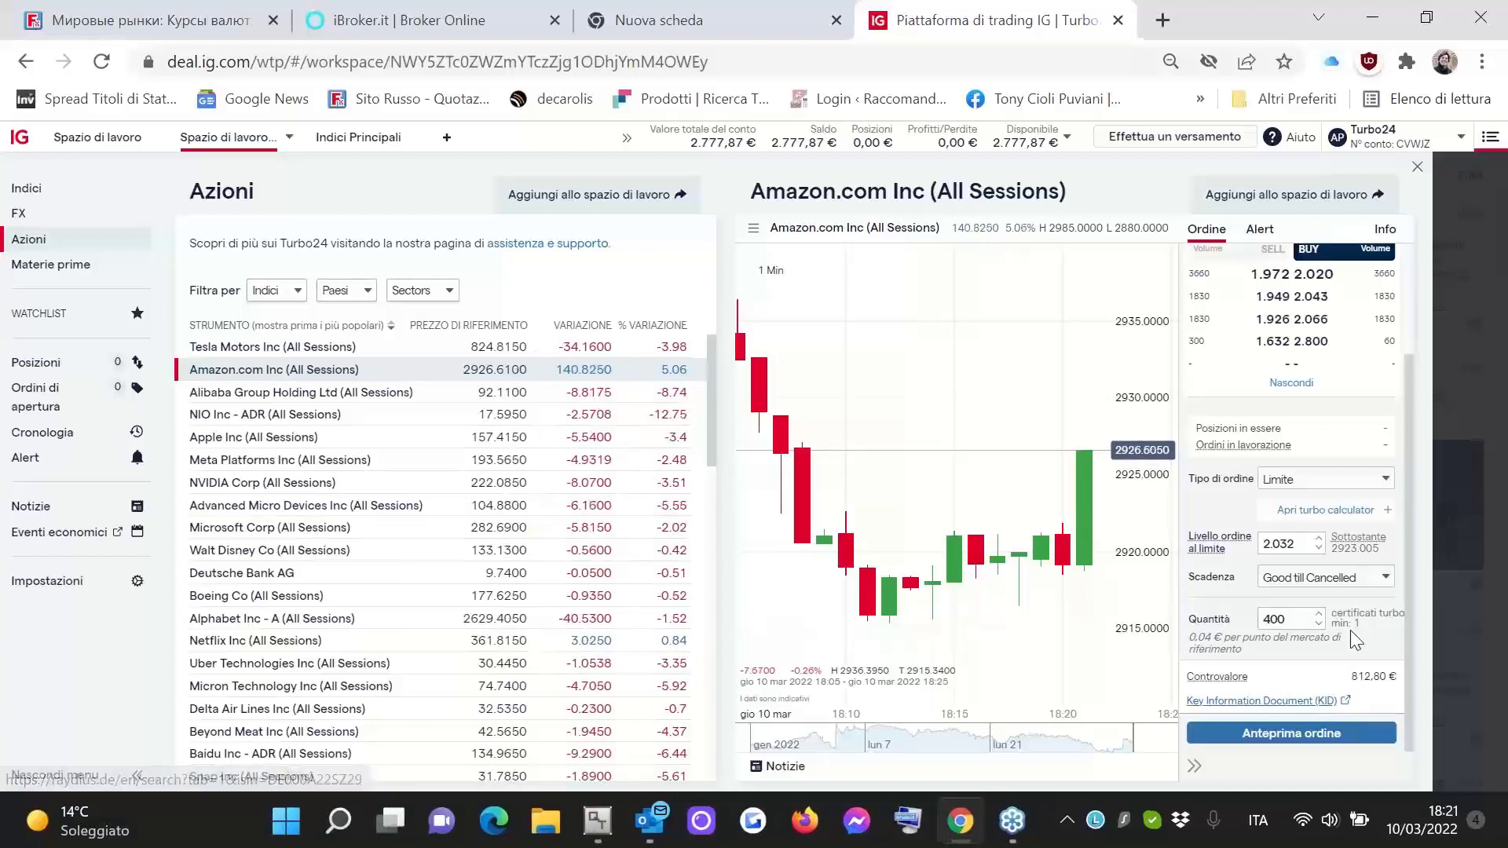
# Set the limit level to the best buy price of 2.02, preview the order and place it for 400 Amazon short turbo certificates
pyautogui.click(1322, 272)
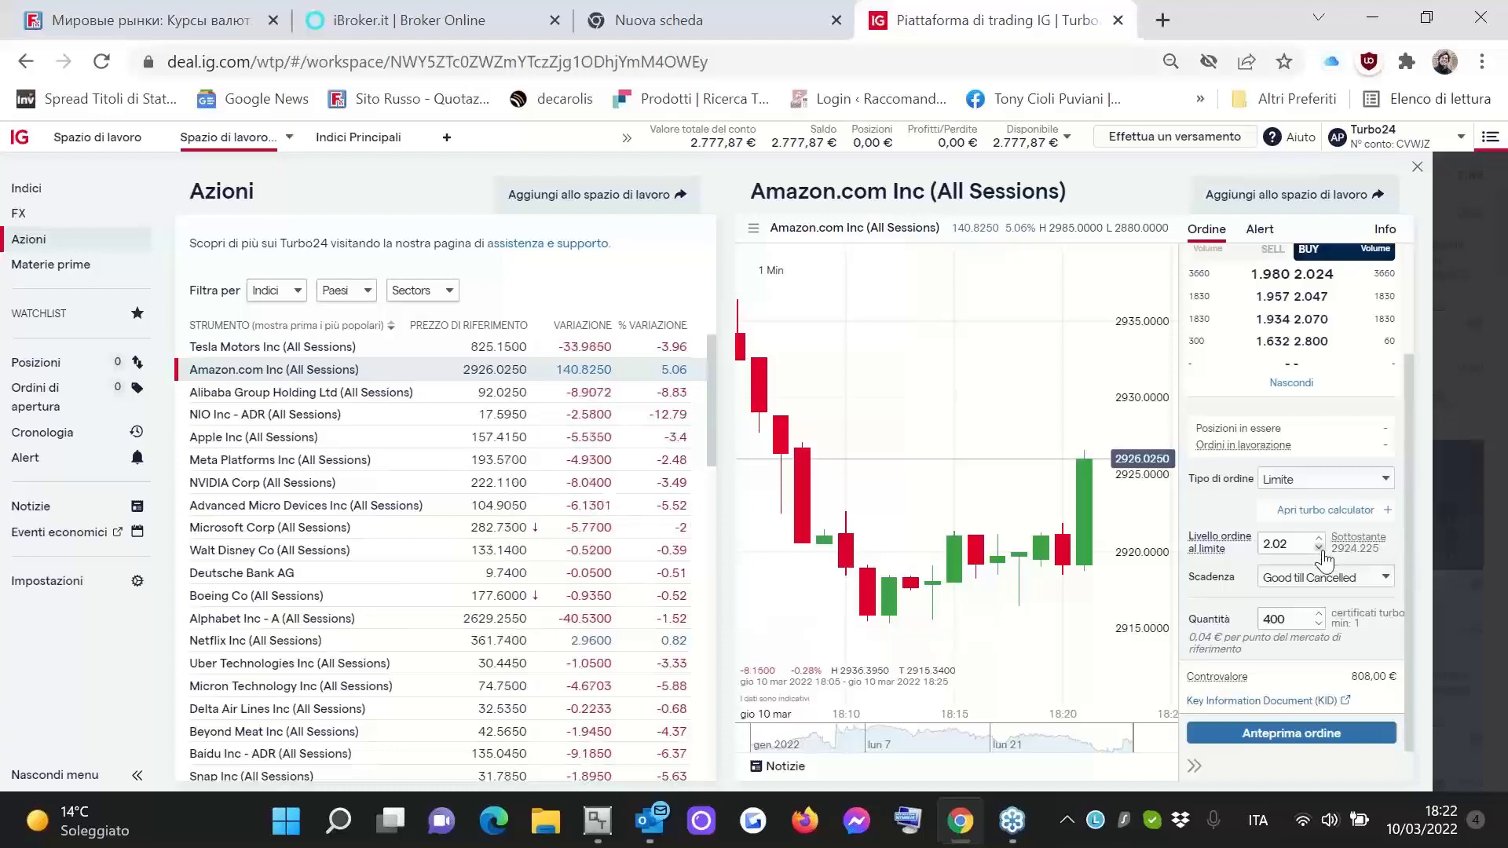
pyautogui.click(1288, 730)
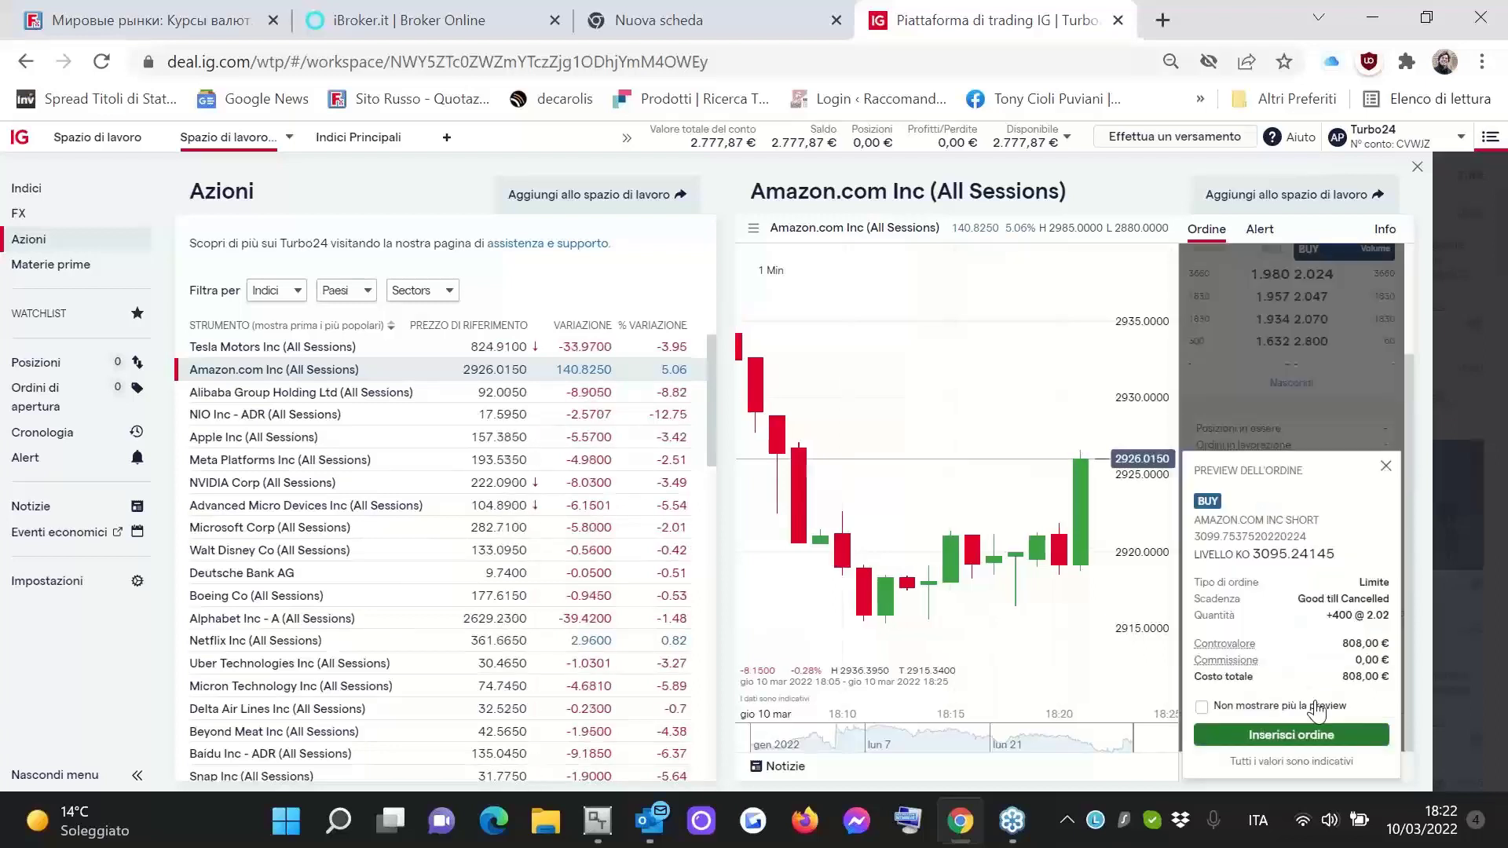
pyautogui.click(1294, 740)
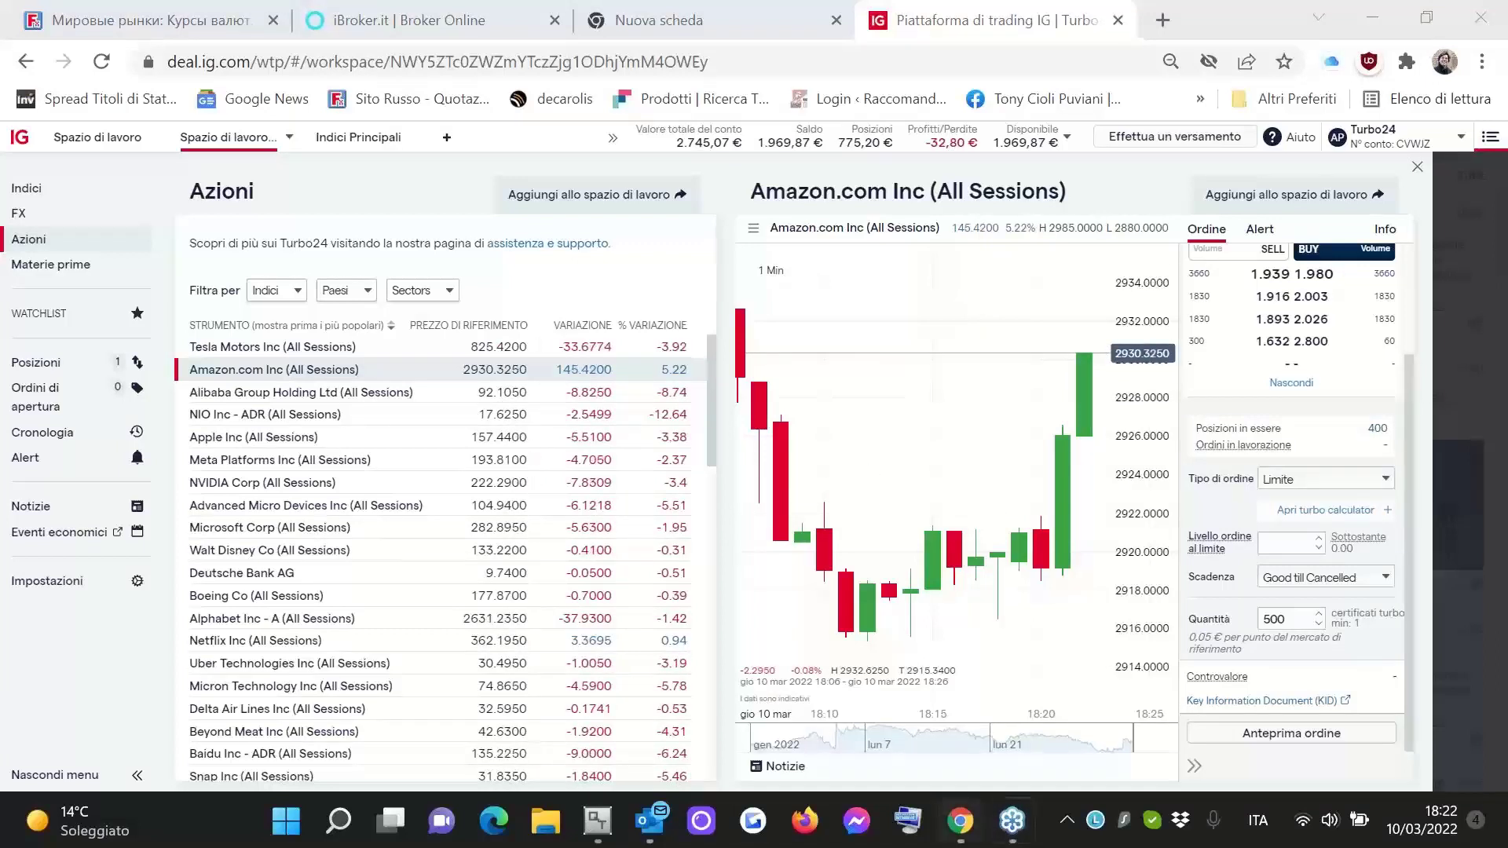
# Open the list of open positions and review the Amazon short turbo position
pyautogui.click(966, 826)
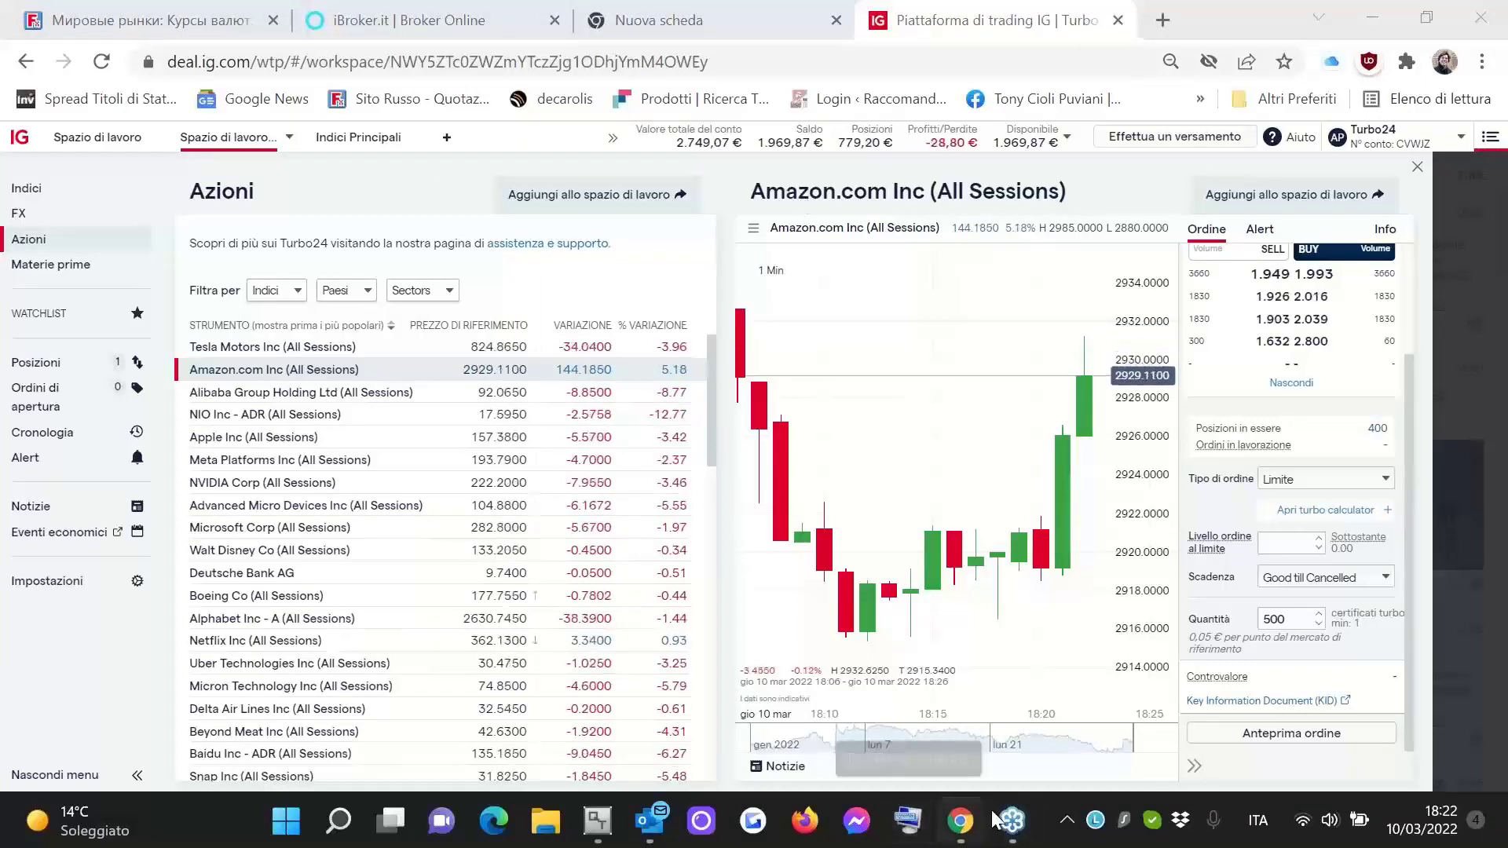
pyautogui.moveTo(959, 818)
pyautogui.click(963, 769)
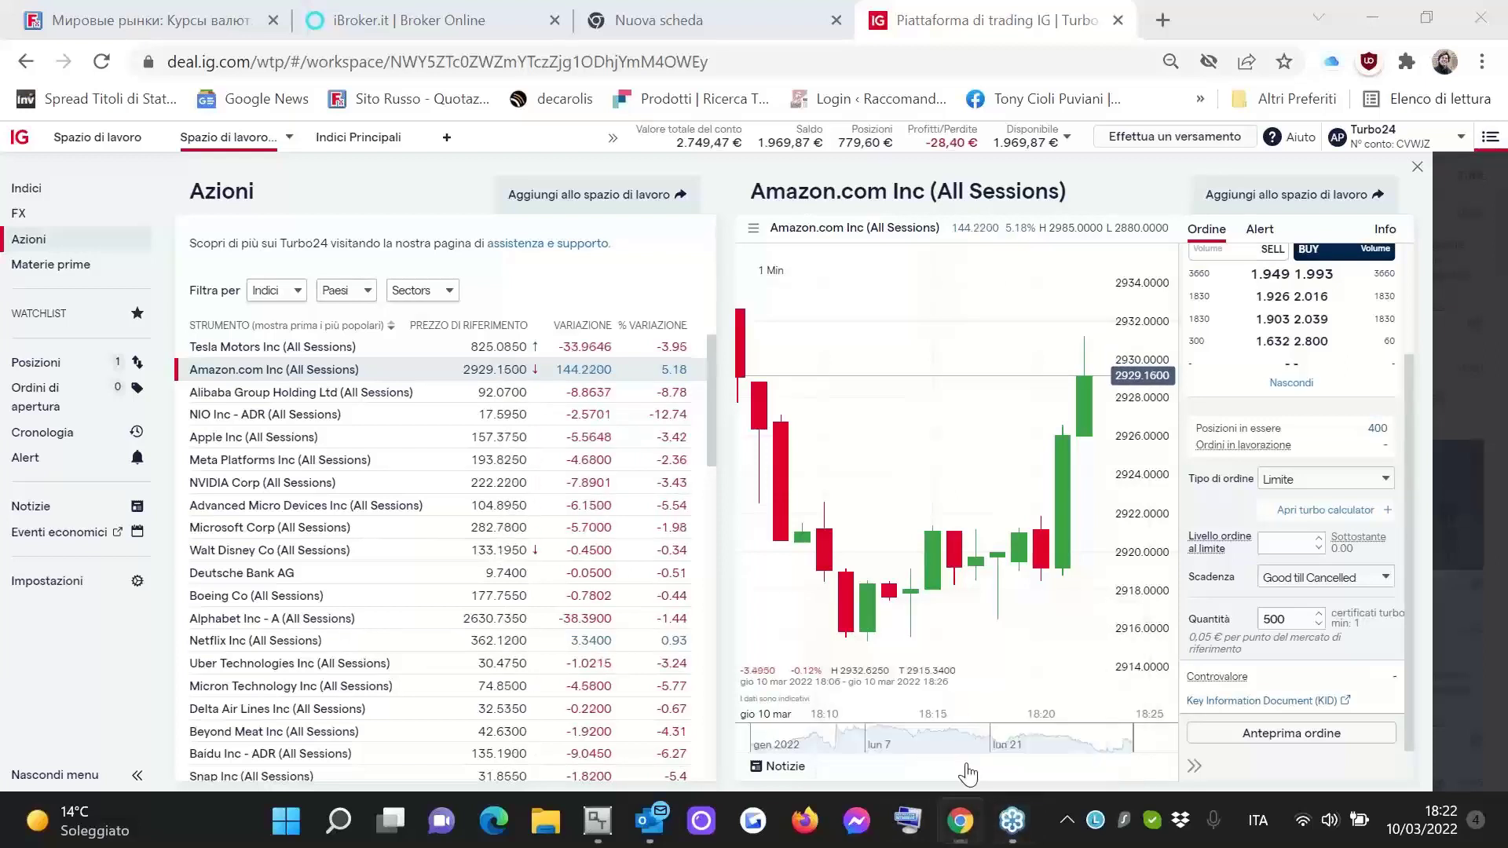
pyautogui.click(68, 374)
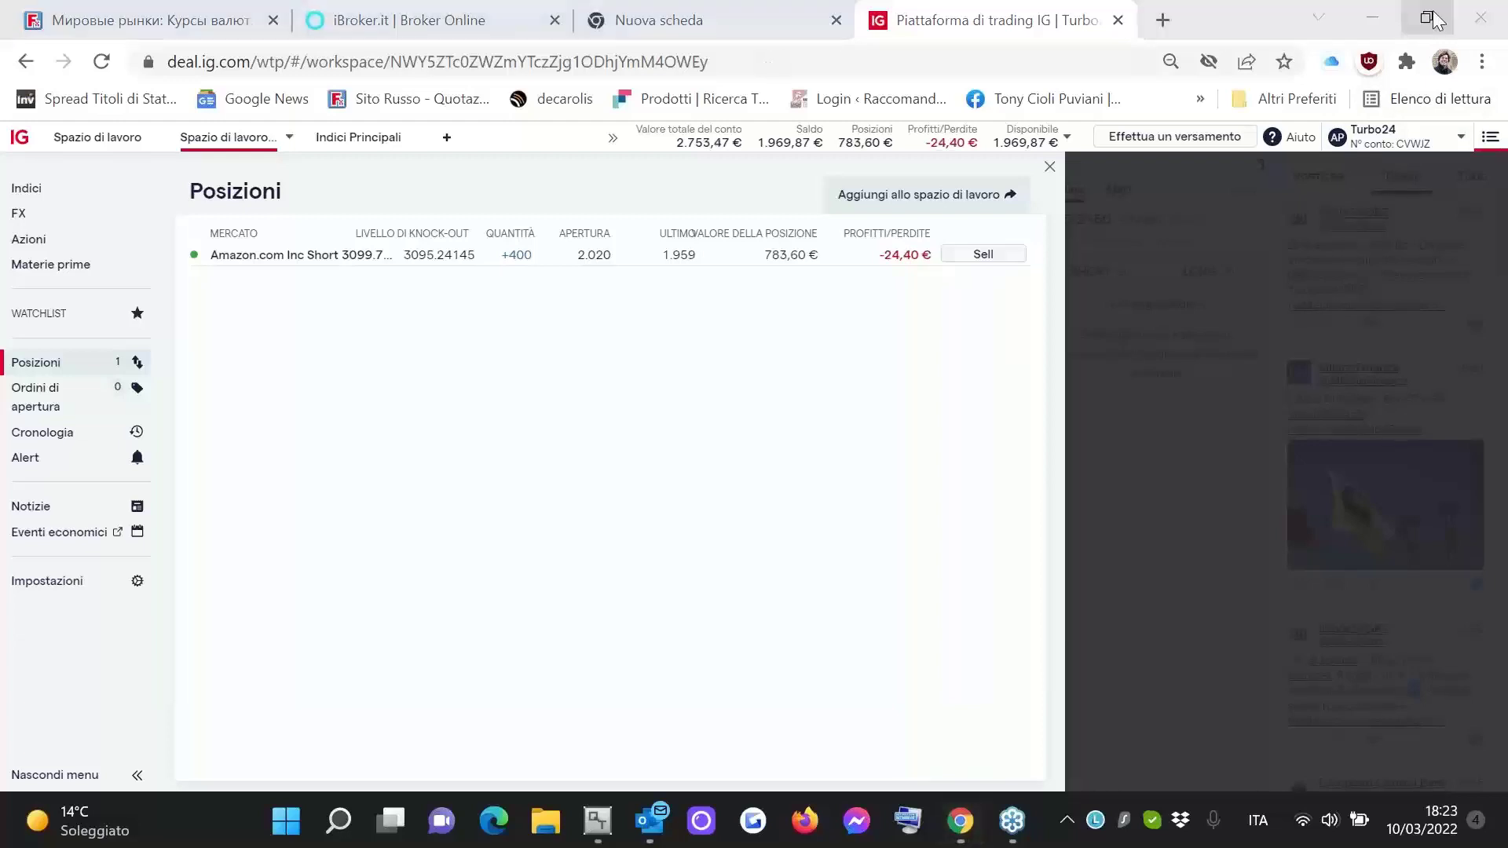
pyautogui.click(957, 817)
pyautogui.moveTo(940, 794)
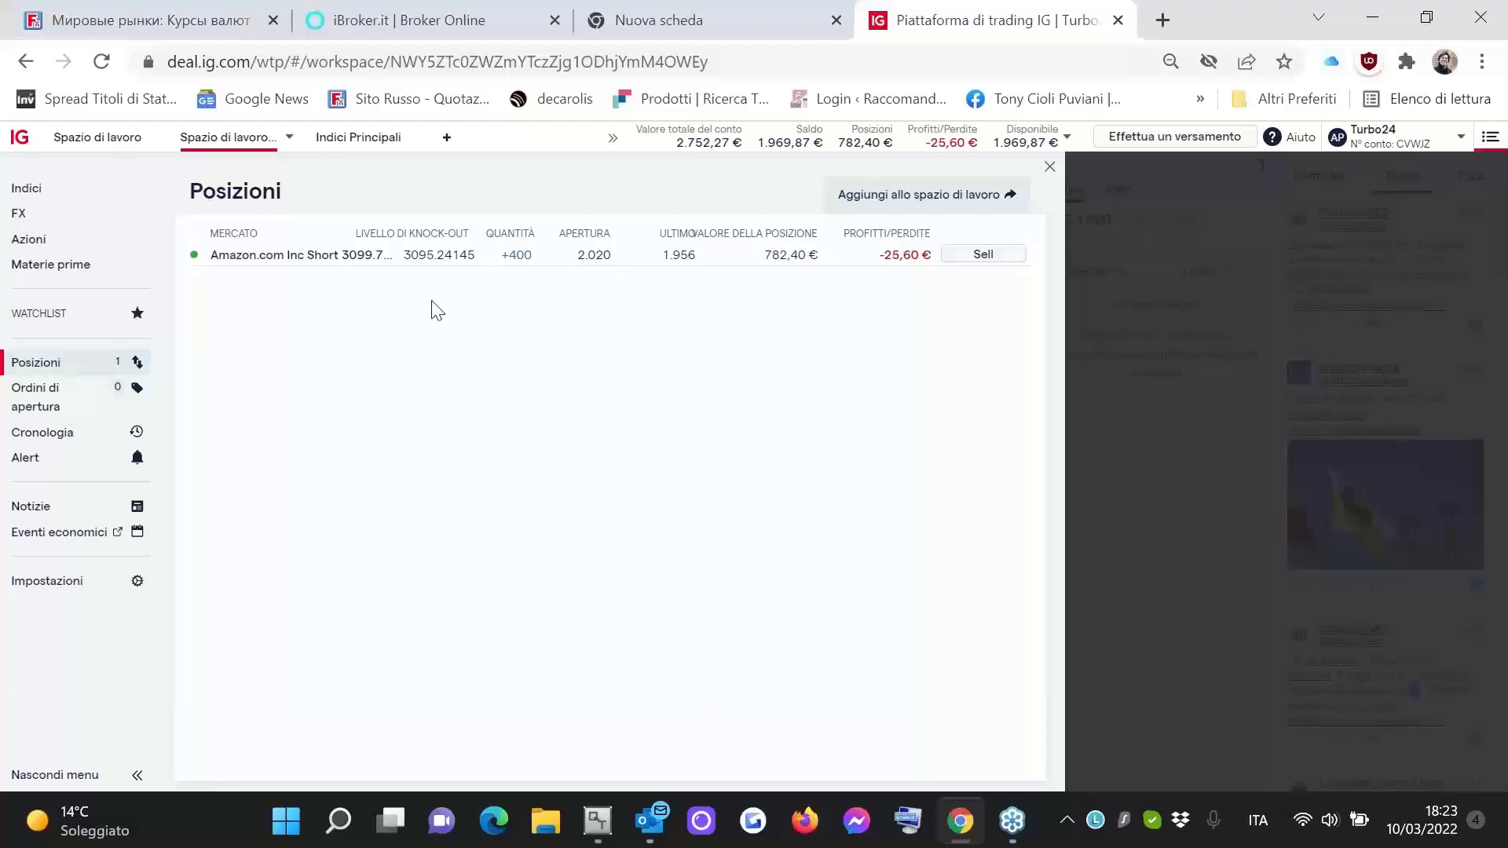
# Start a sell order for the Amazon short turbo position, keeping the order type Limite and the quantity of 400
pyautogui.click(991, 256)
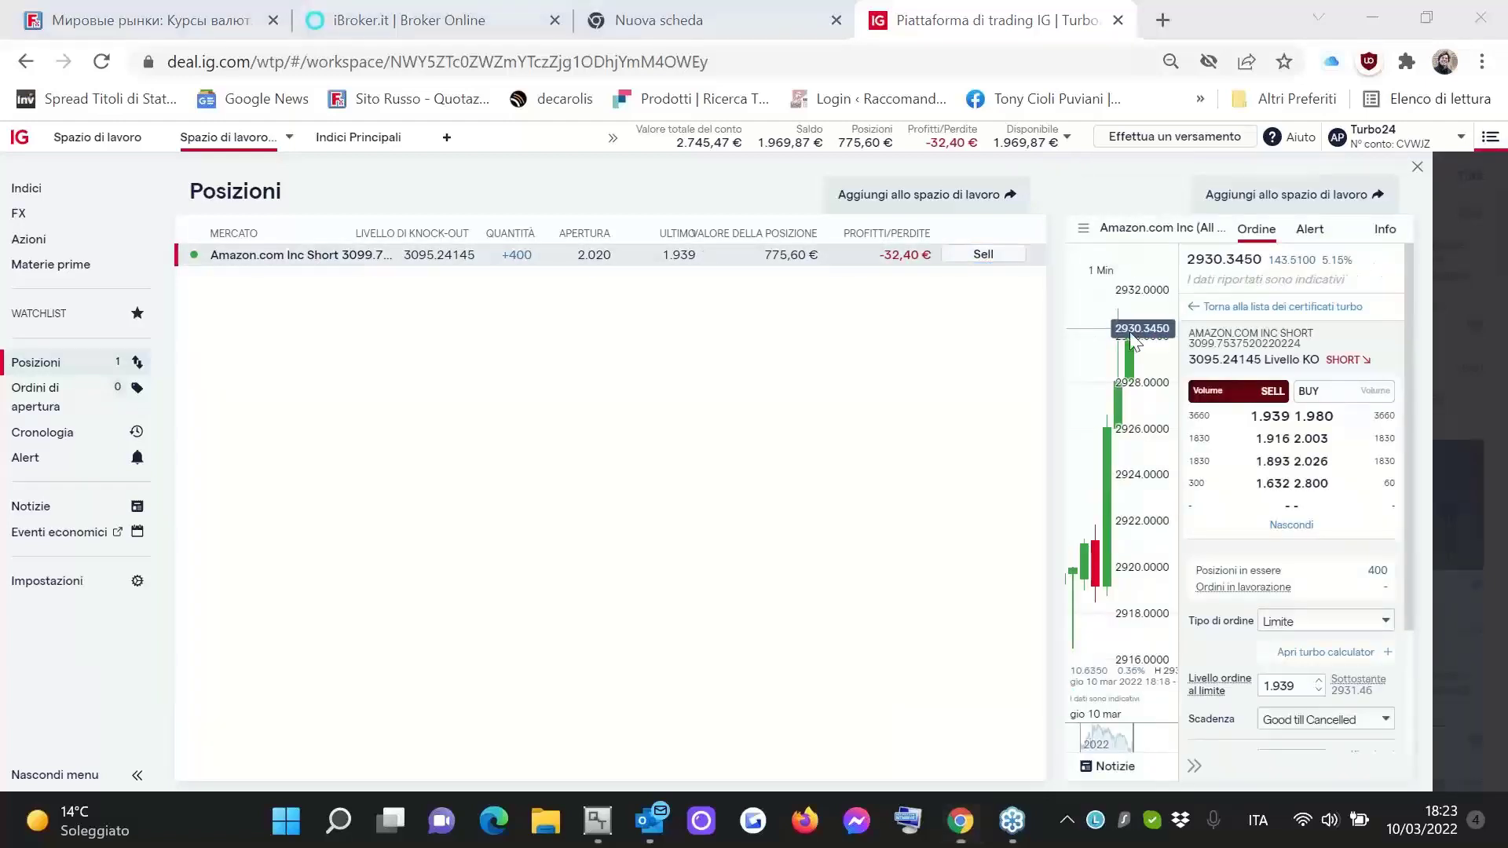
pyautogui.click(960, 822)
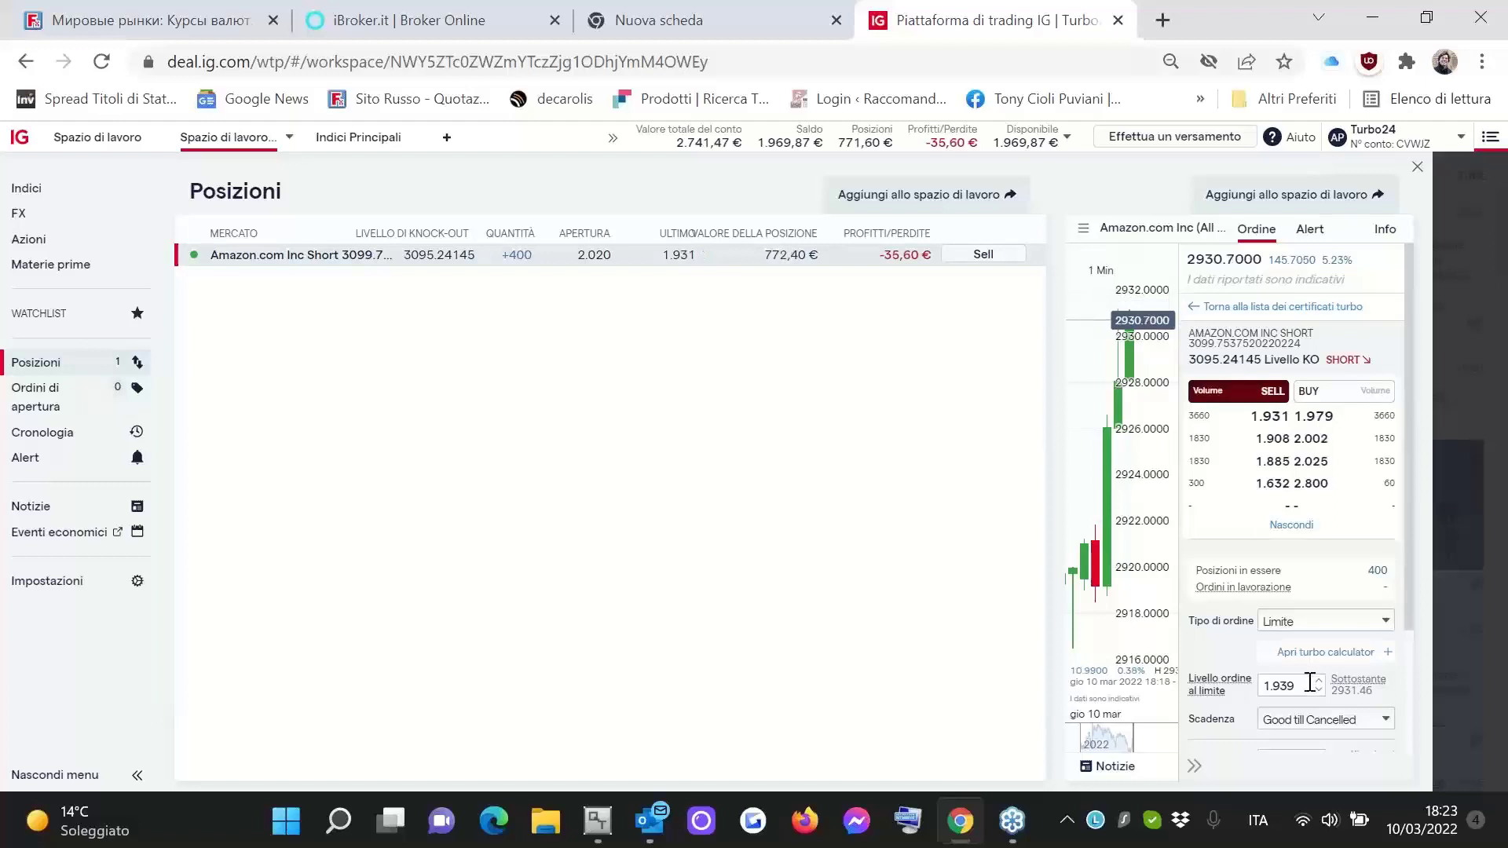
pyautogui.click(1387, 629)
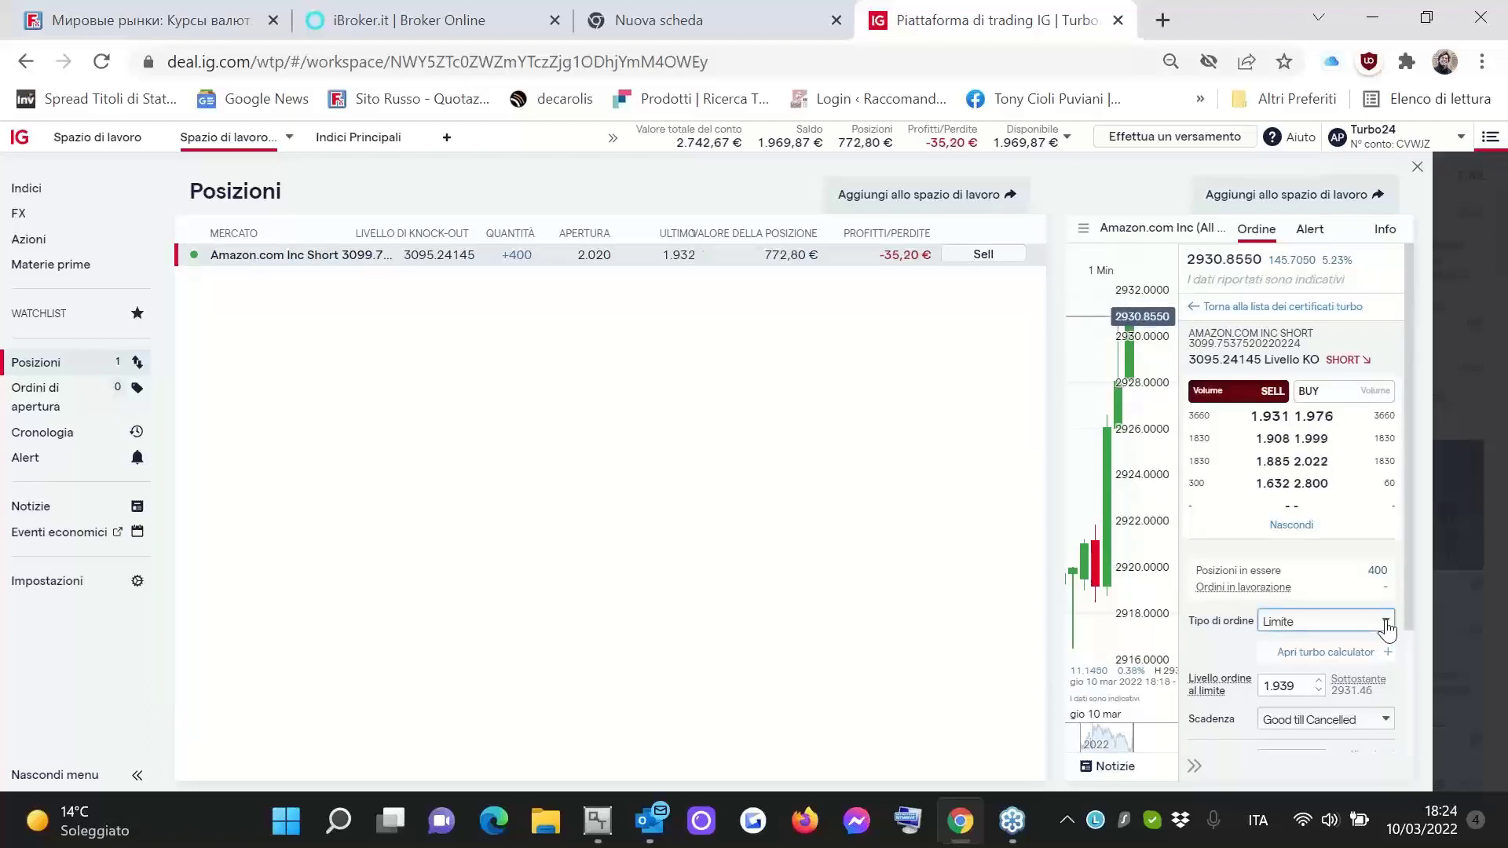
pyautogui.click(1387, 628)
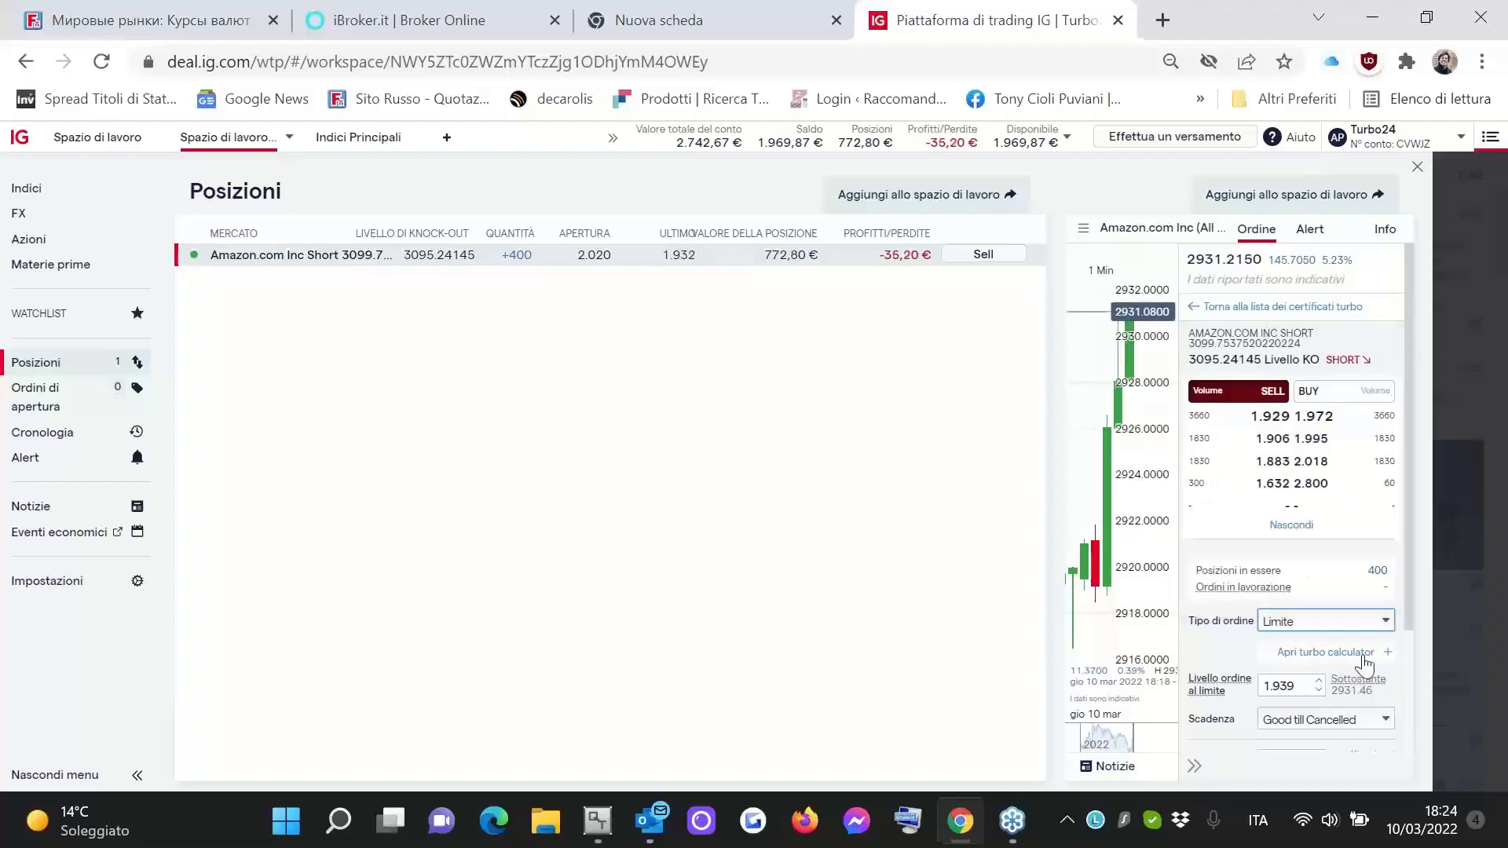
pyautogui.scroll(-2, 1378, 640)
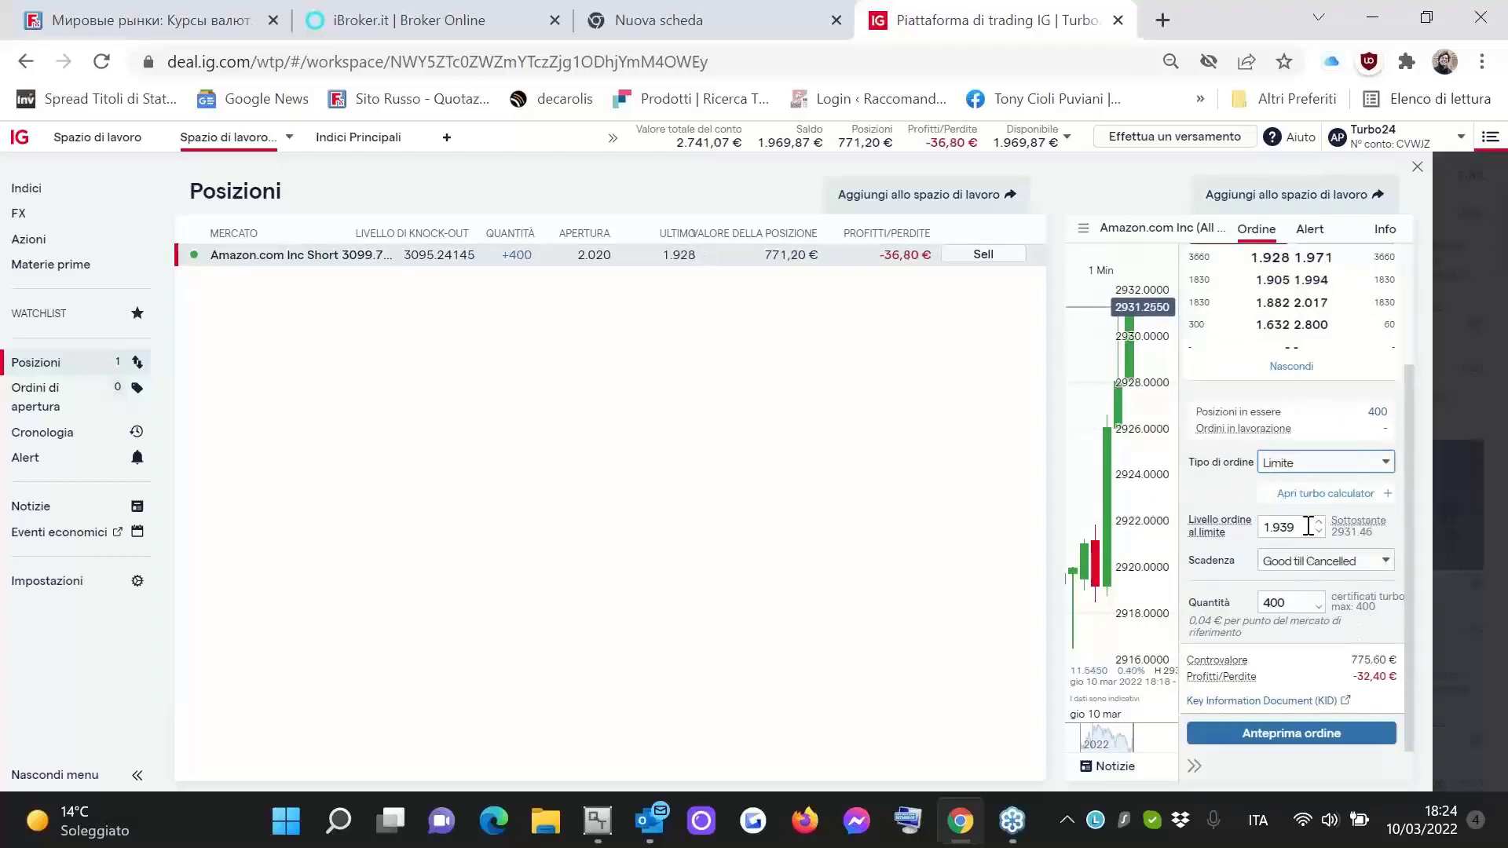
# Open the turbo calculator and set the underlying level to 2850 with the on-screen keyboard, closing the keyboard when done
pyautogui.click(1349, 495)
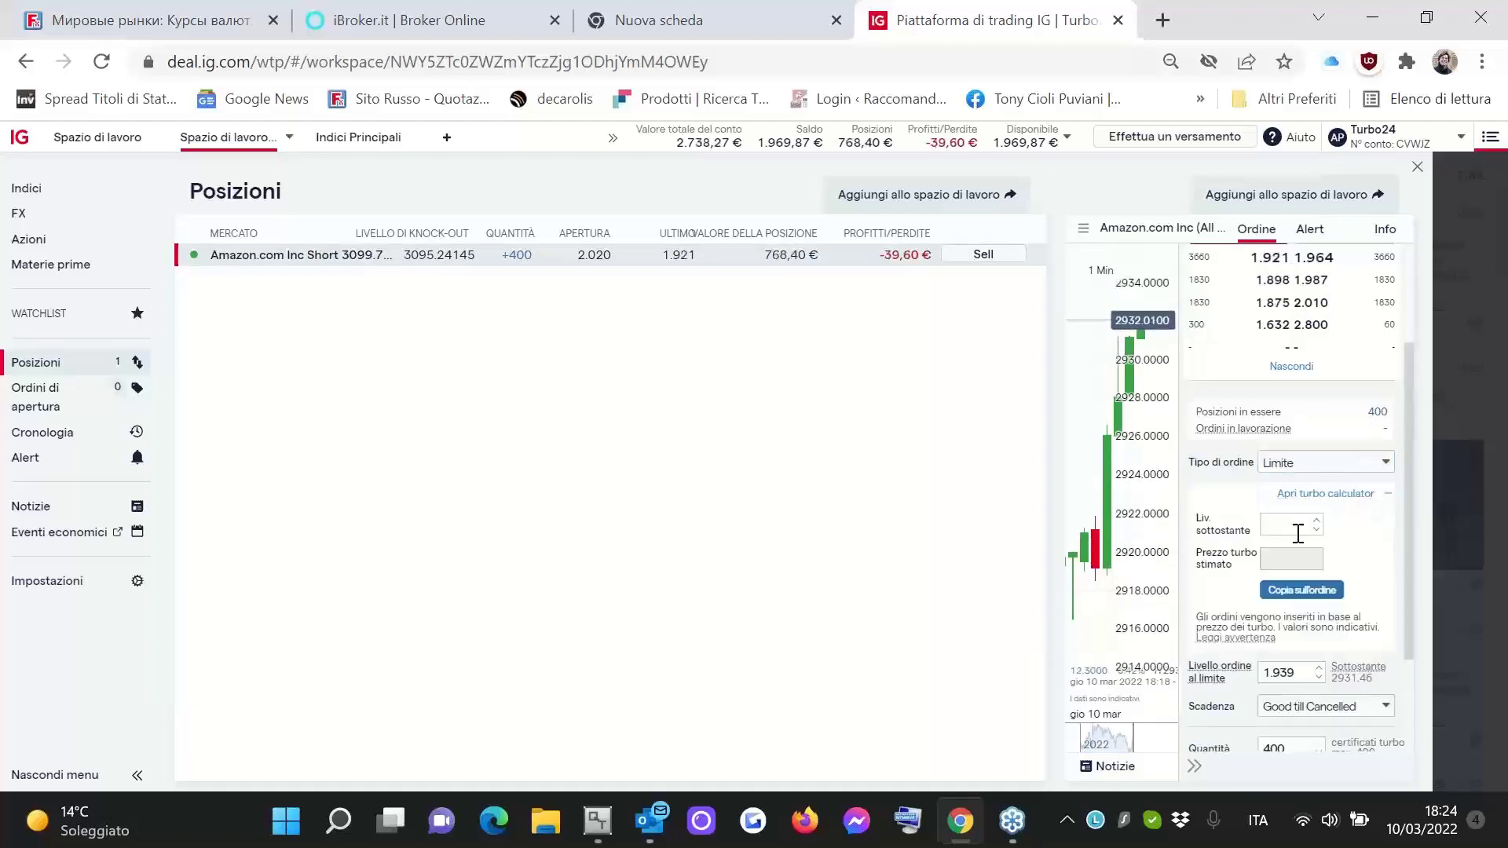
pyautogui.click(1297, 532)
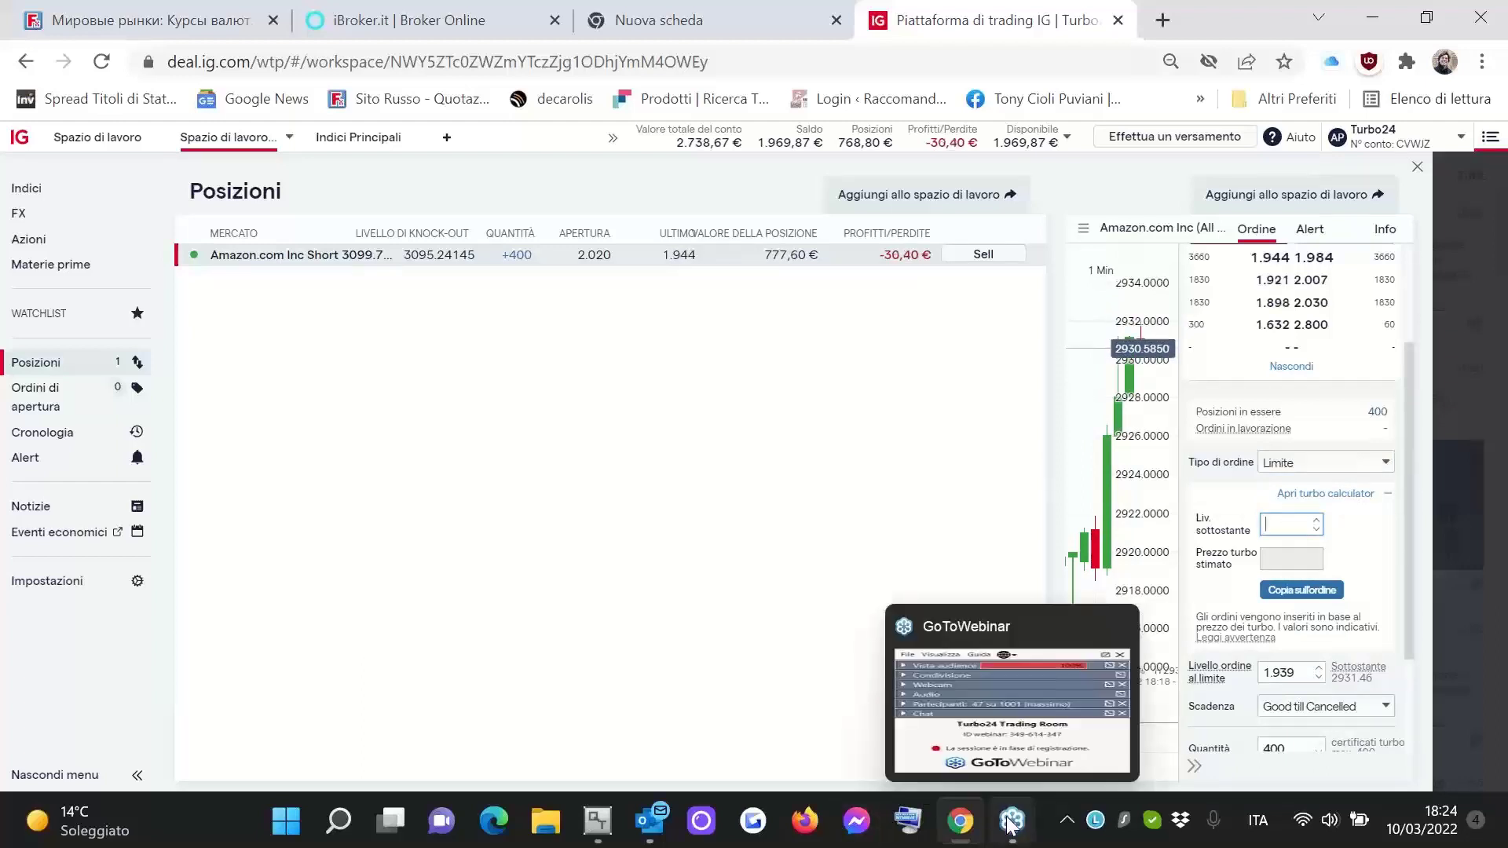
pyautogui.click(908, 822)
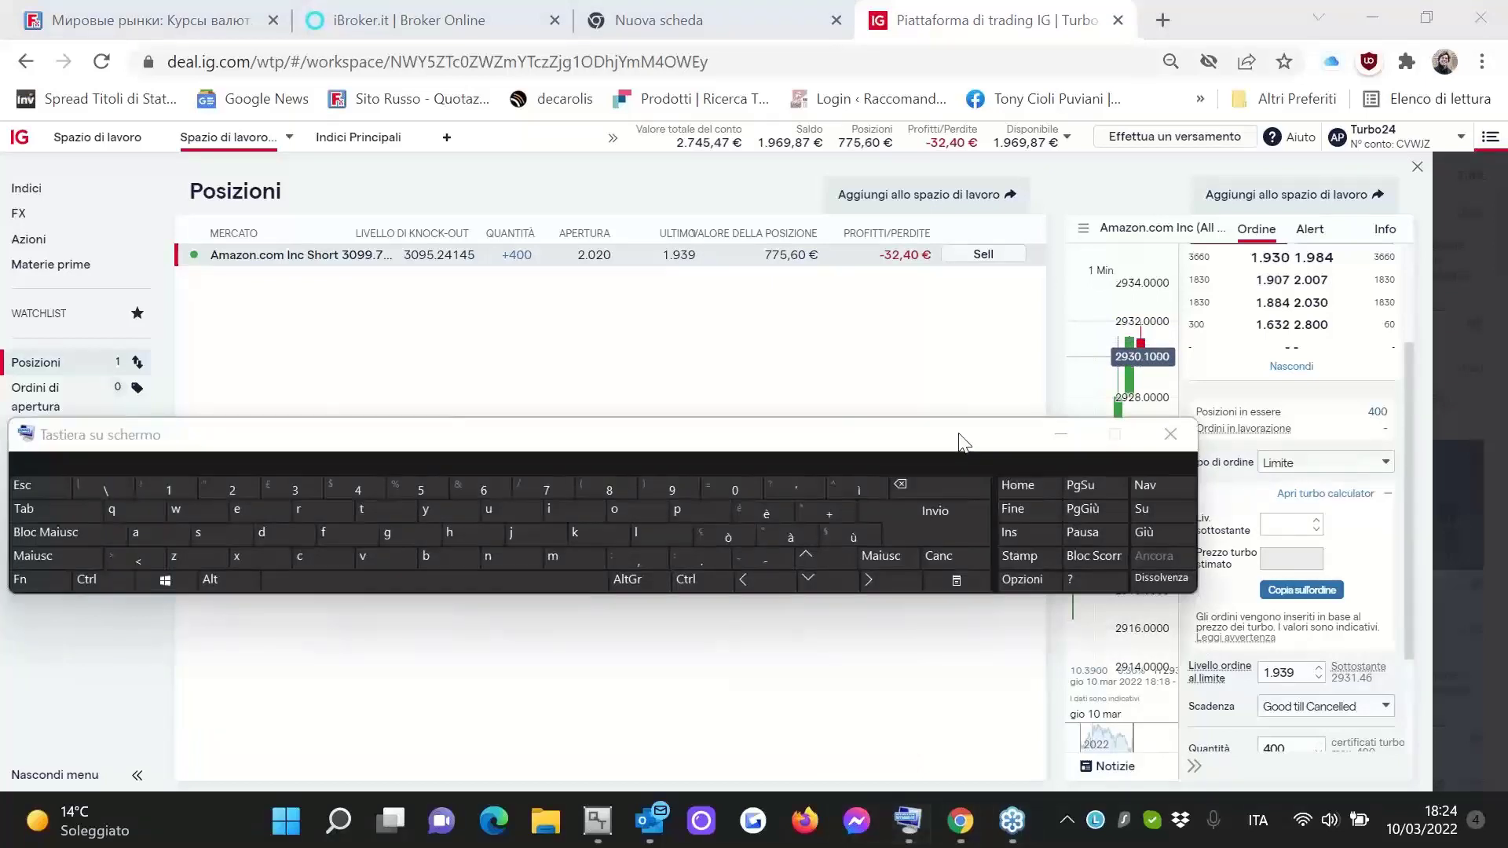
pyautogui.moveTo(960, 441); pyautogui.dragTo(791, 417)
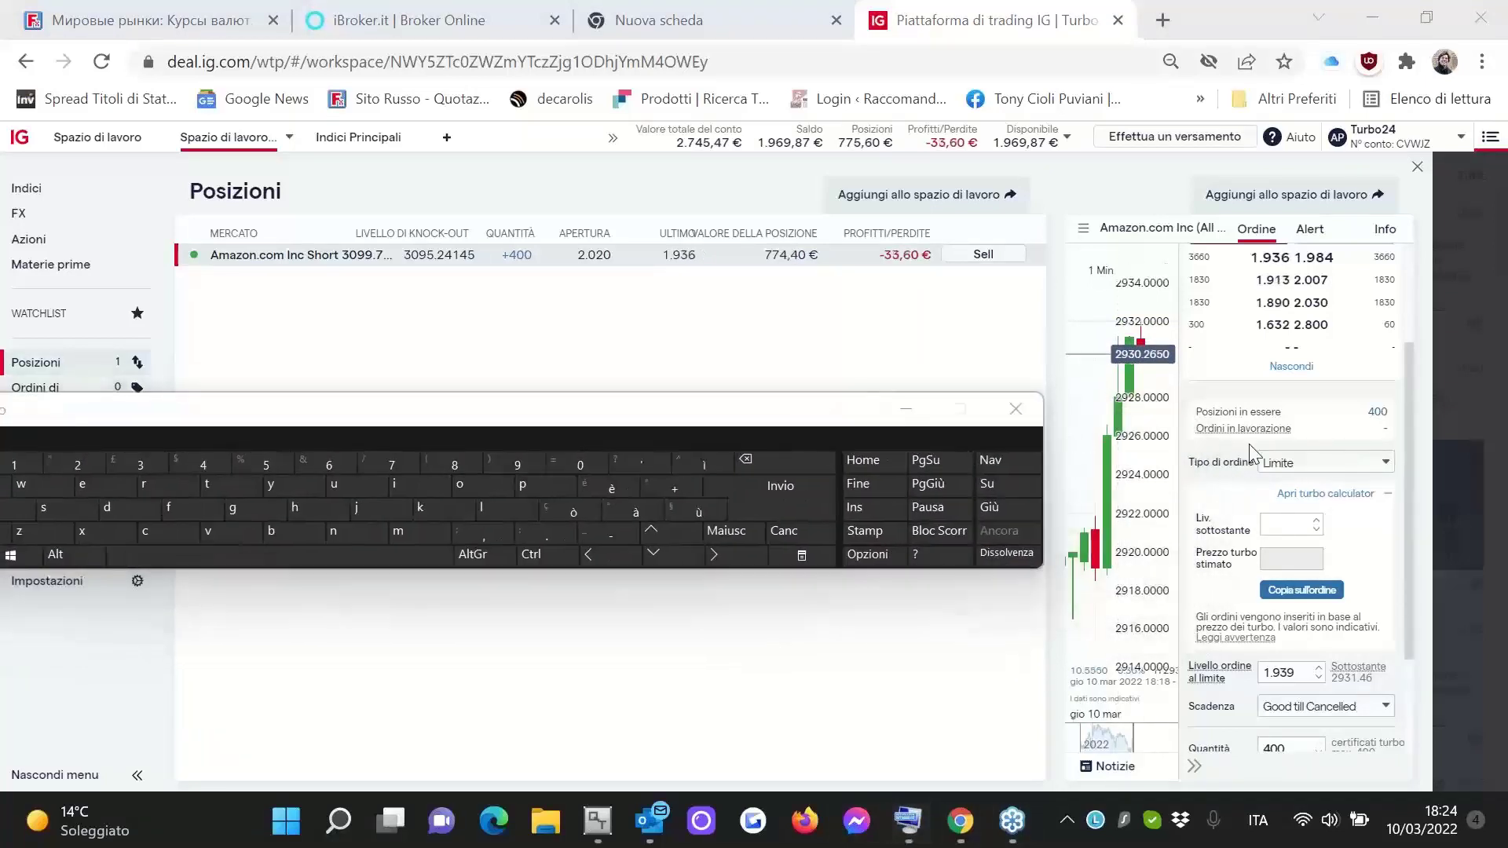
pyautogui.click(1288, 525)
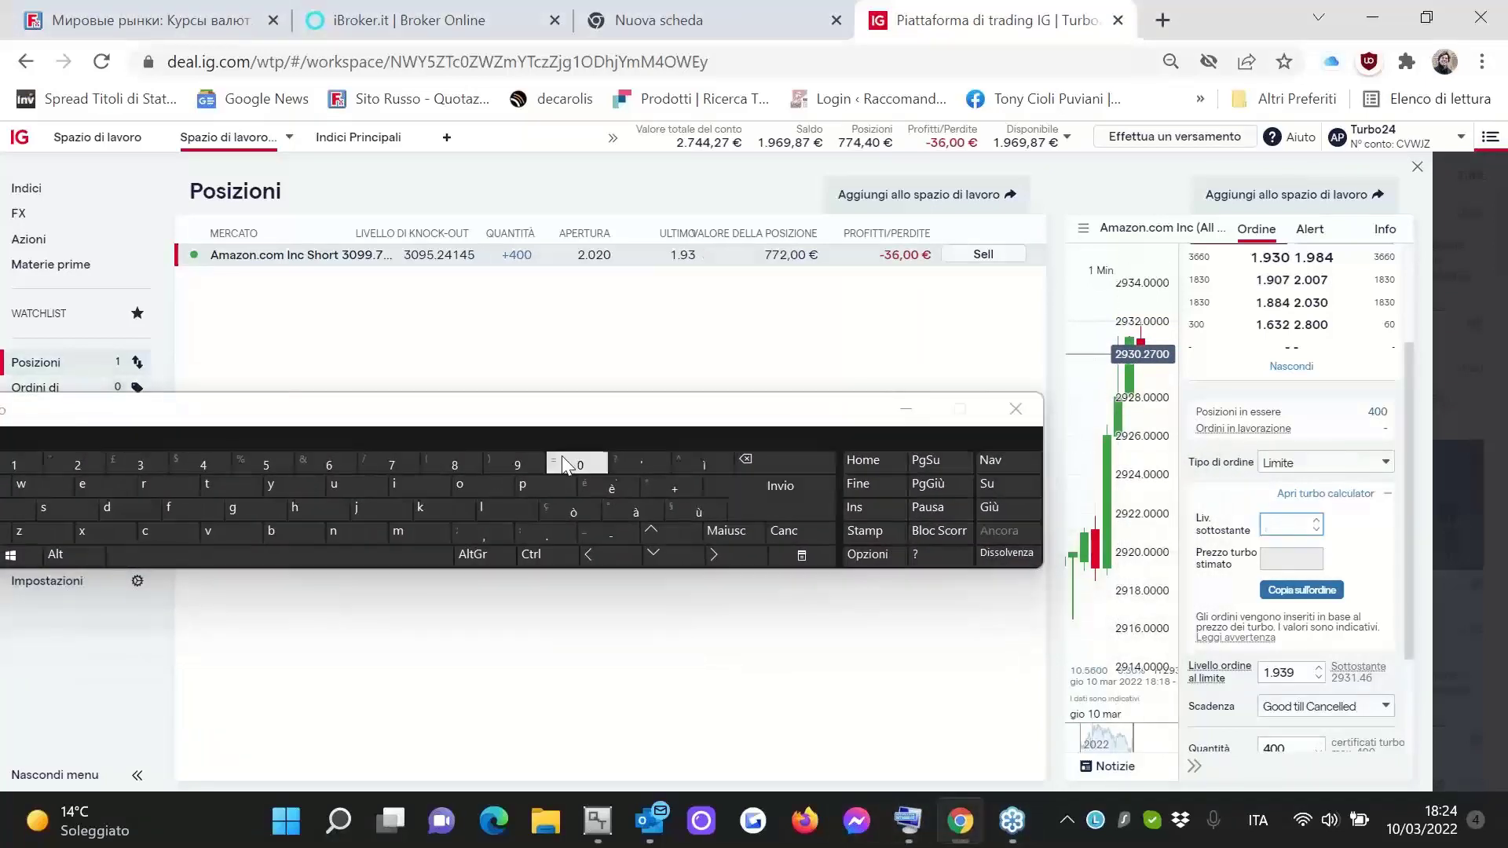
pyautogui.click(76, 472)
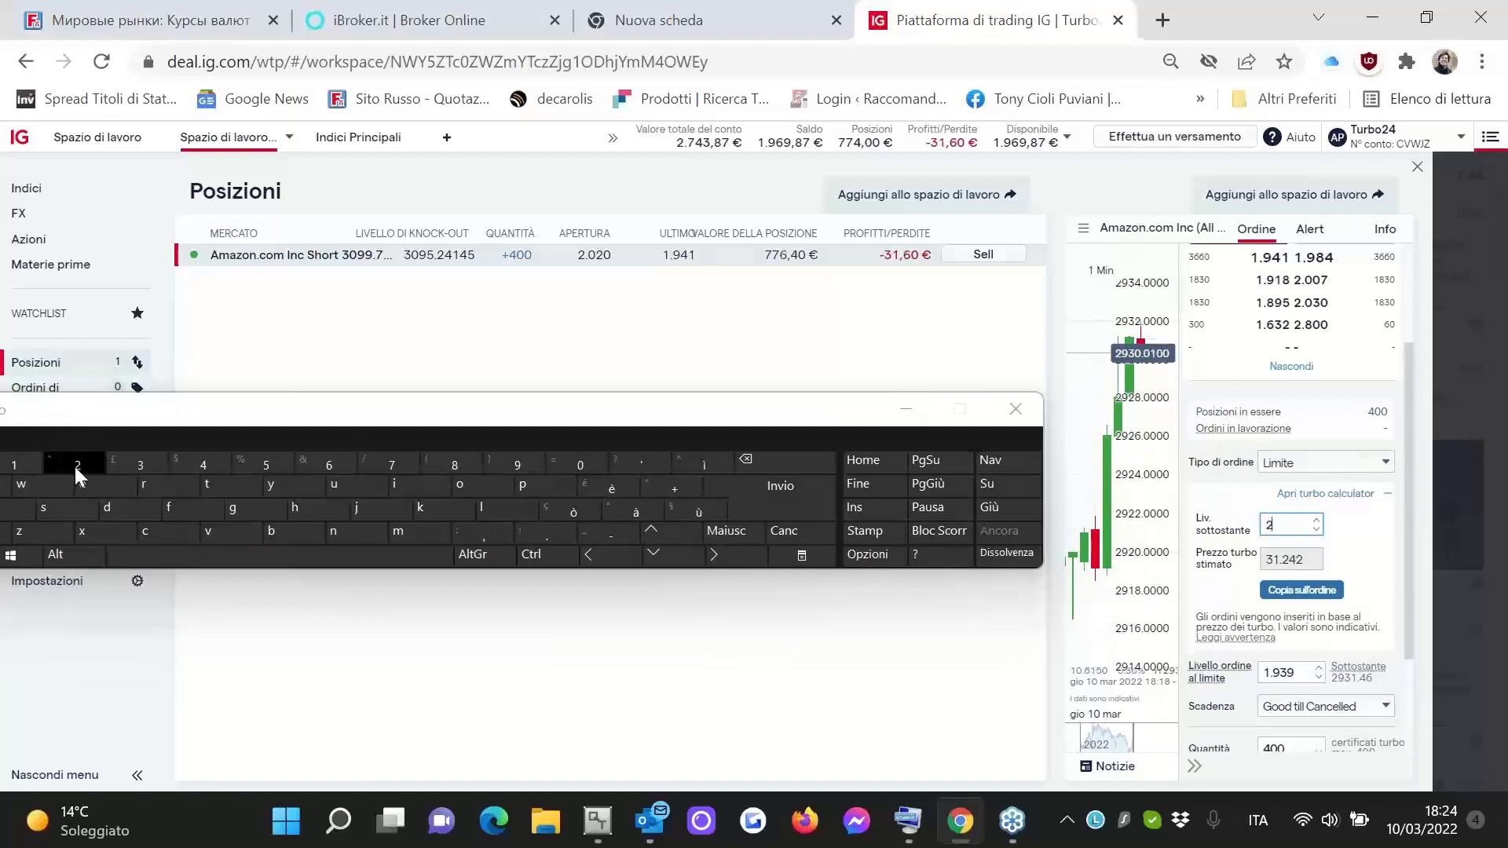
pyautogui.click(454, 466)
pyautogui.click(259, 463)
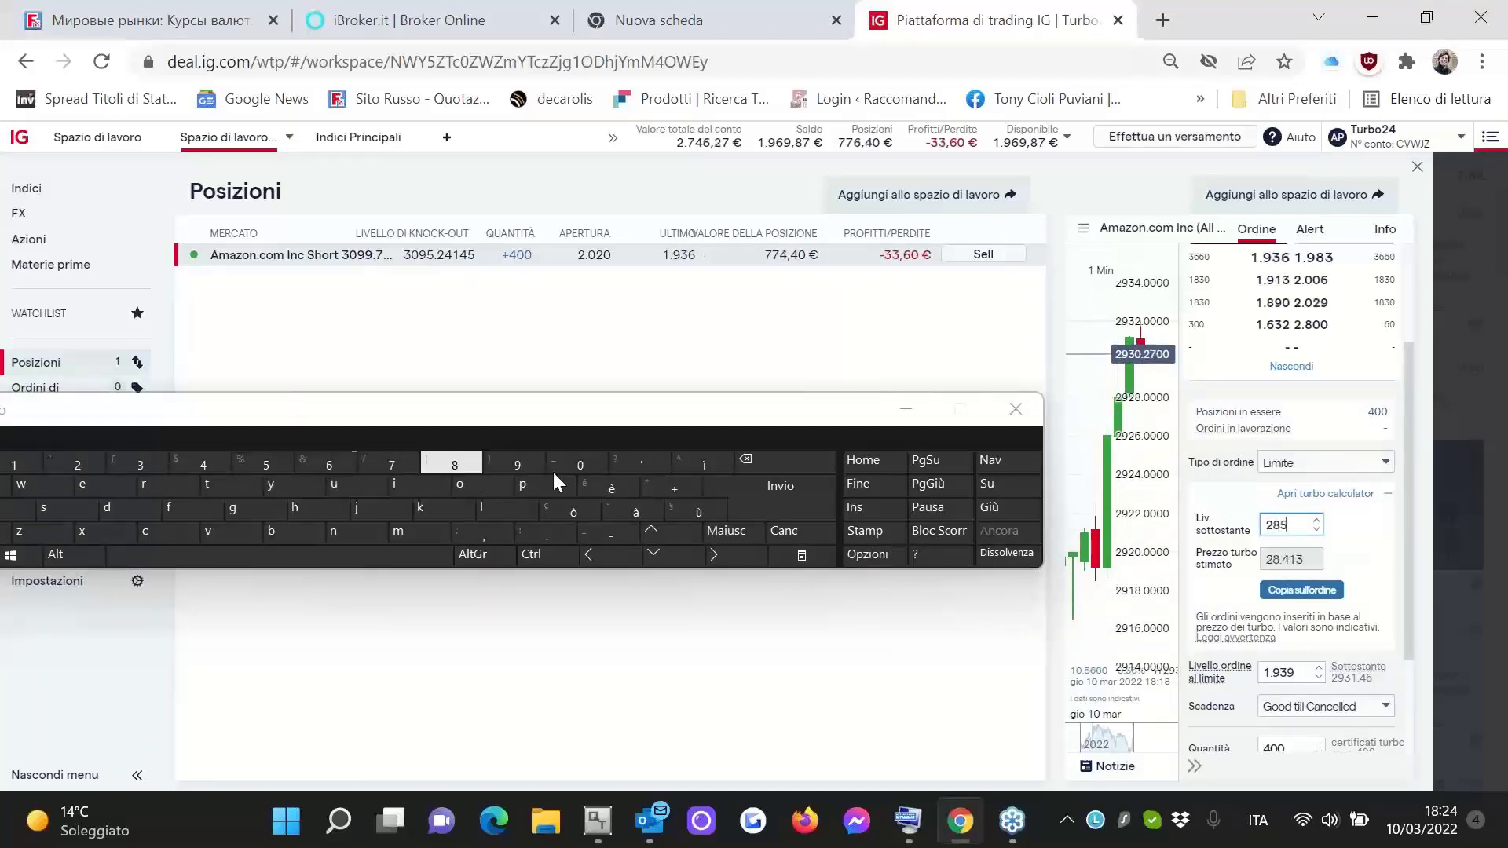
pyautogui.click(578, 456)
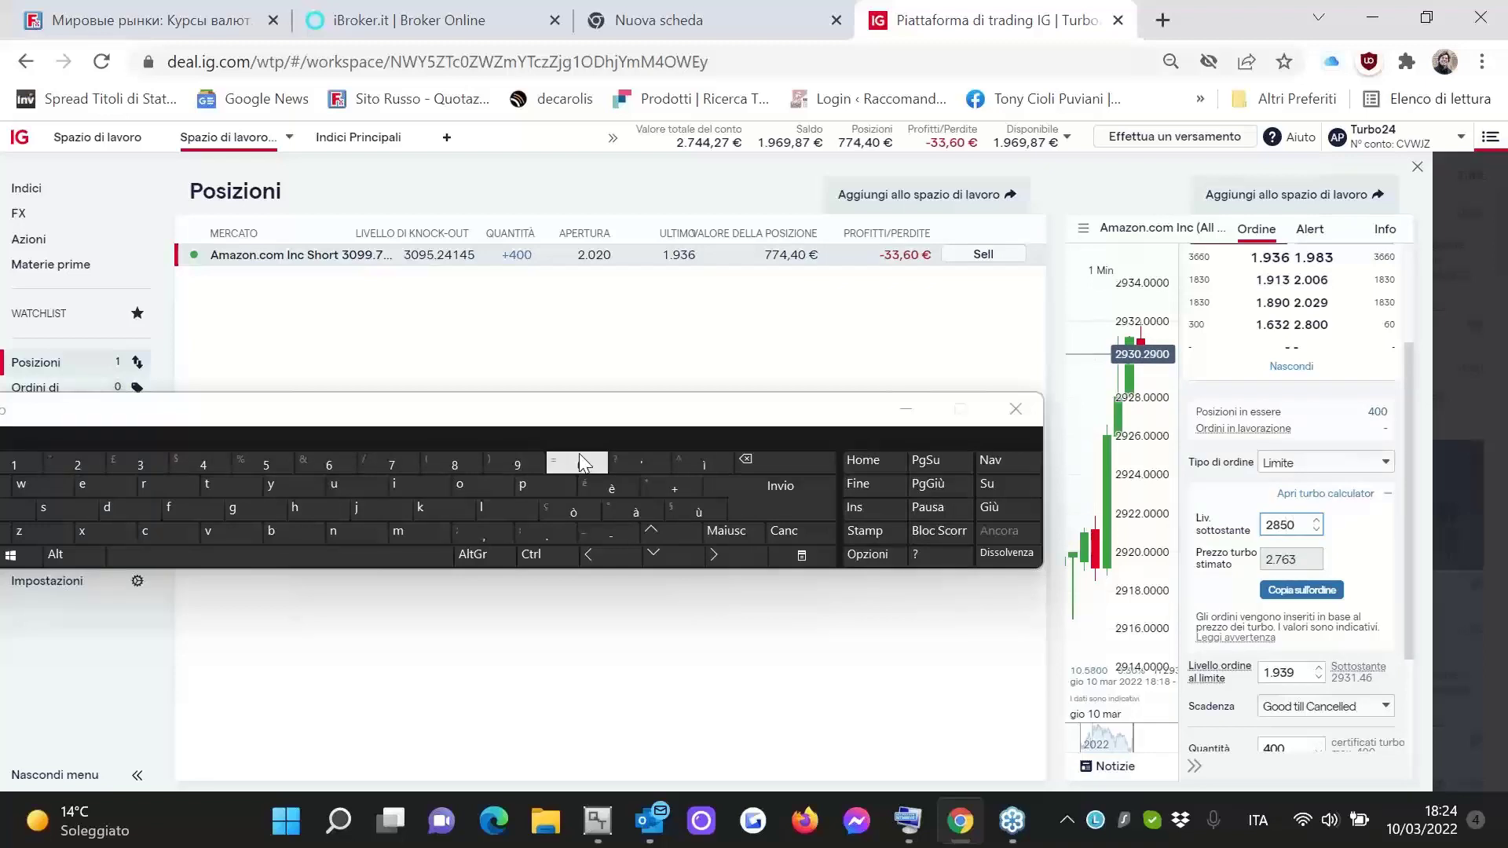
pyautogui.click(1016, 409)
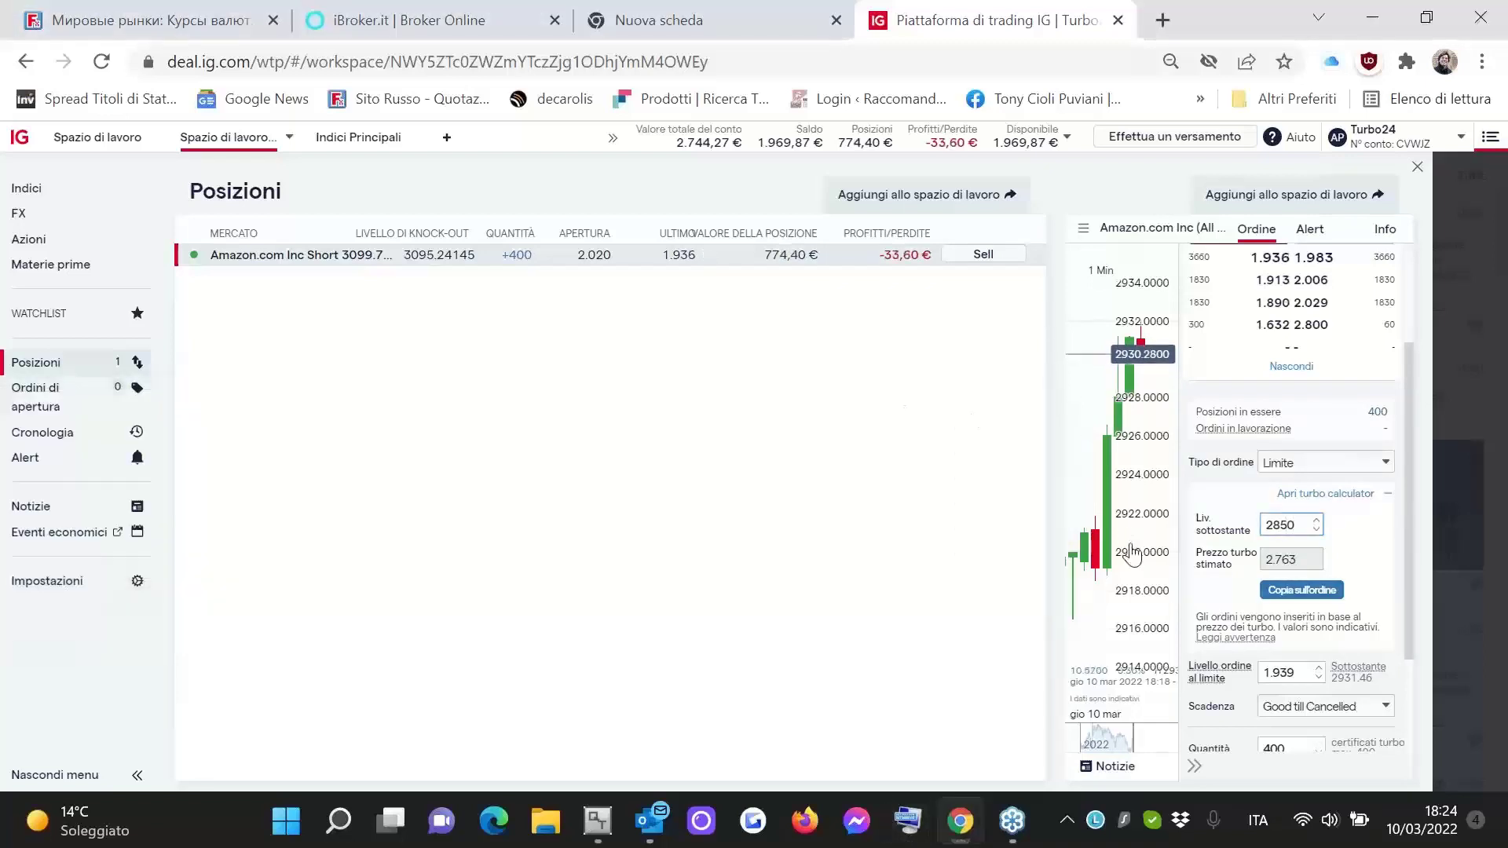
# Copy the calculator's estimated price of 2.763 into the order, preview it and place the limit sell order for 400 certificates
pyautogui.click(1309, 591)
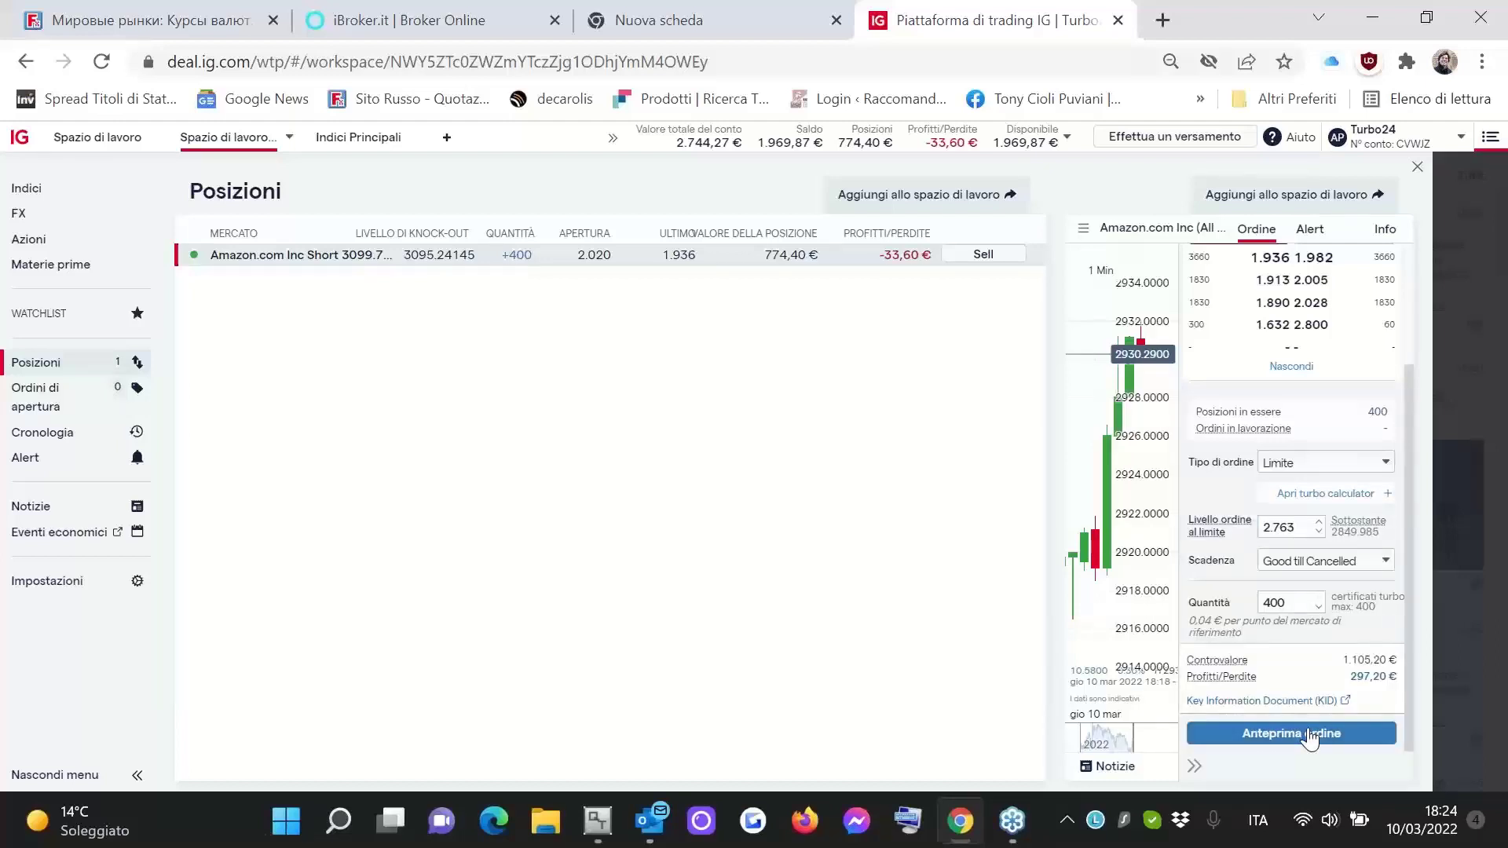
pyautogui.click(1309, 735)
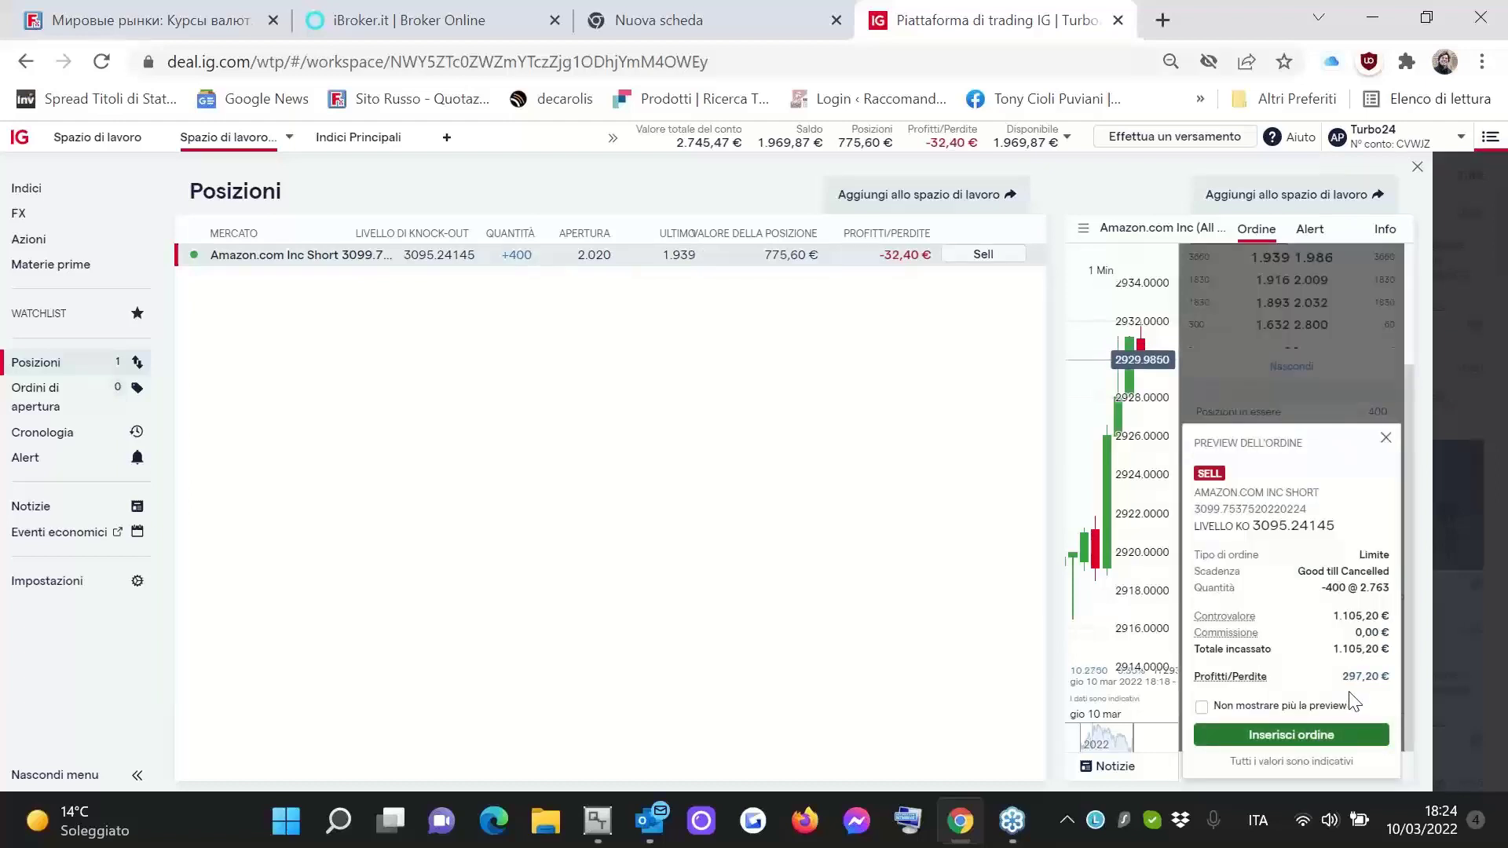
pyautogui.click(1325, 736)
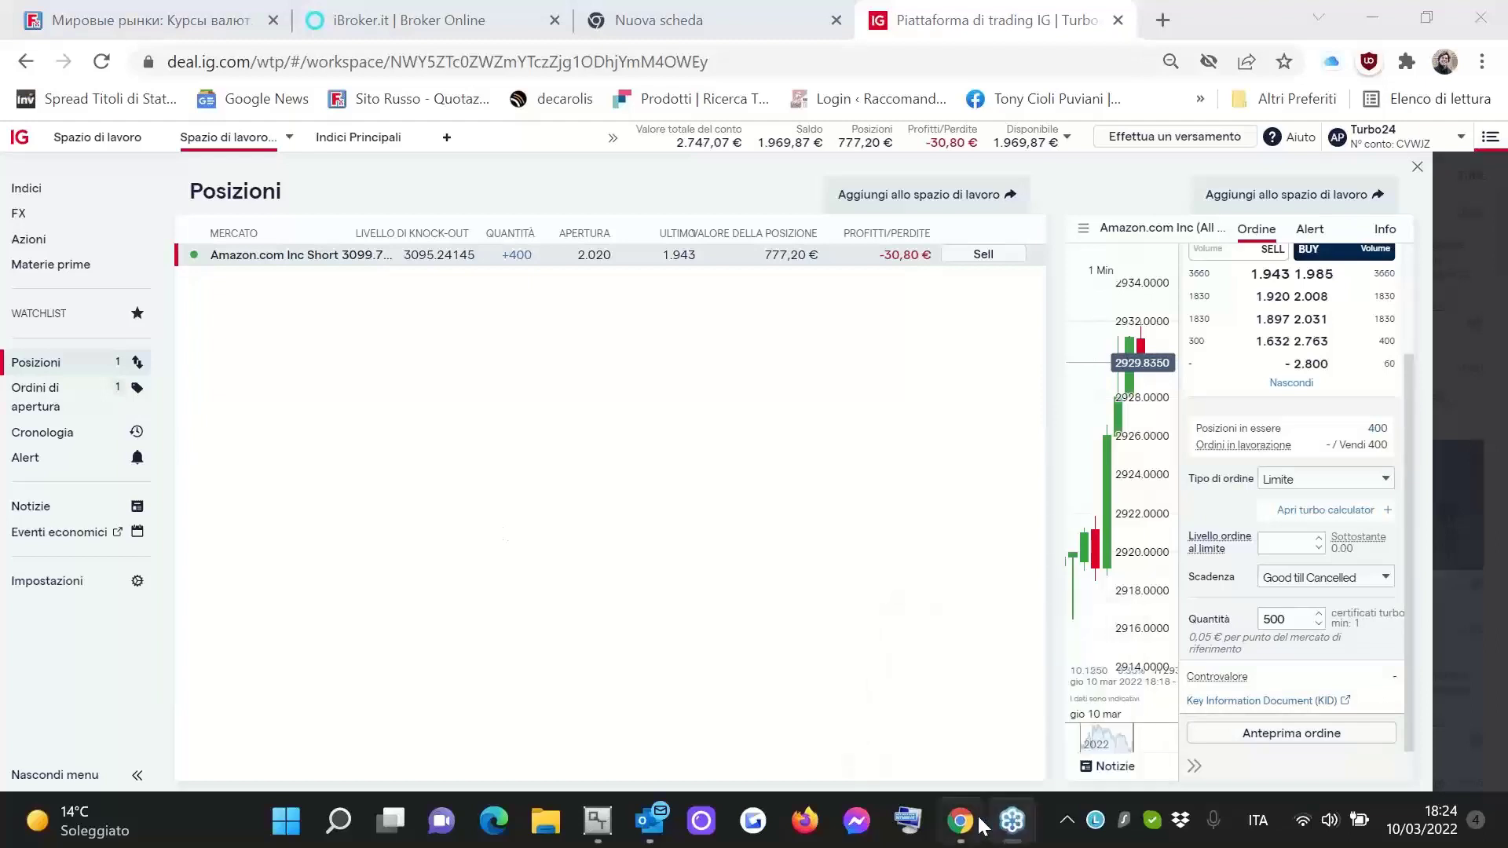
# Open the list of working orders and select the Amazon short turbo sell order to view its details
pyautogui.click(38, 393)
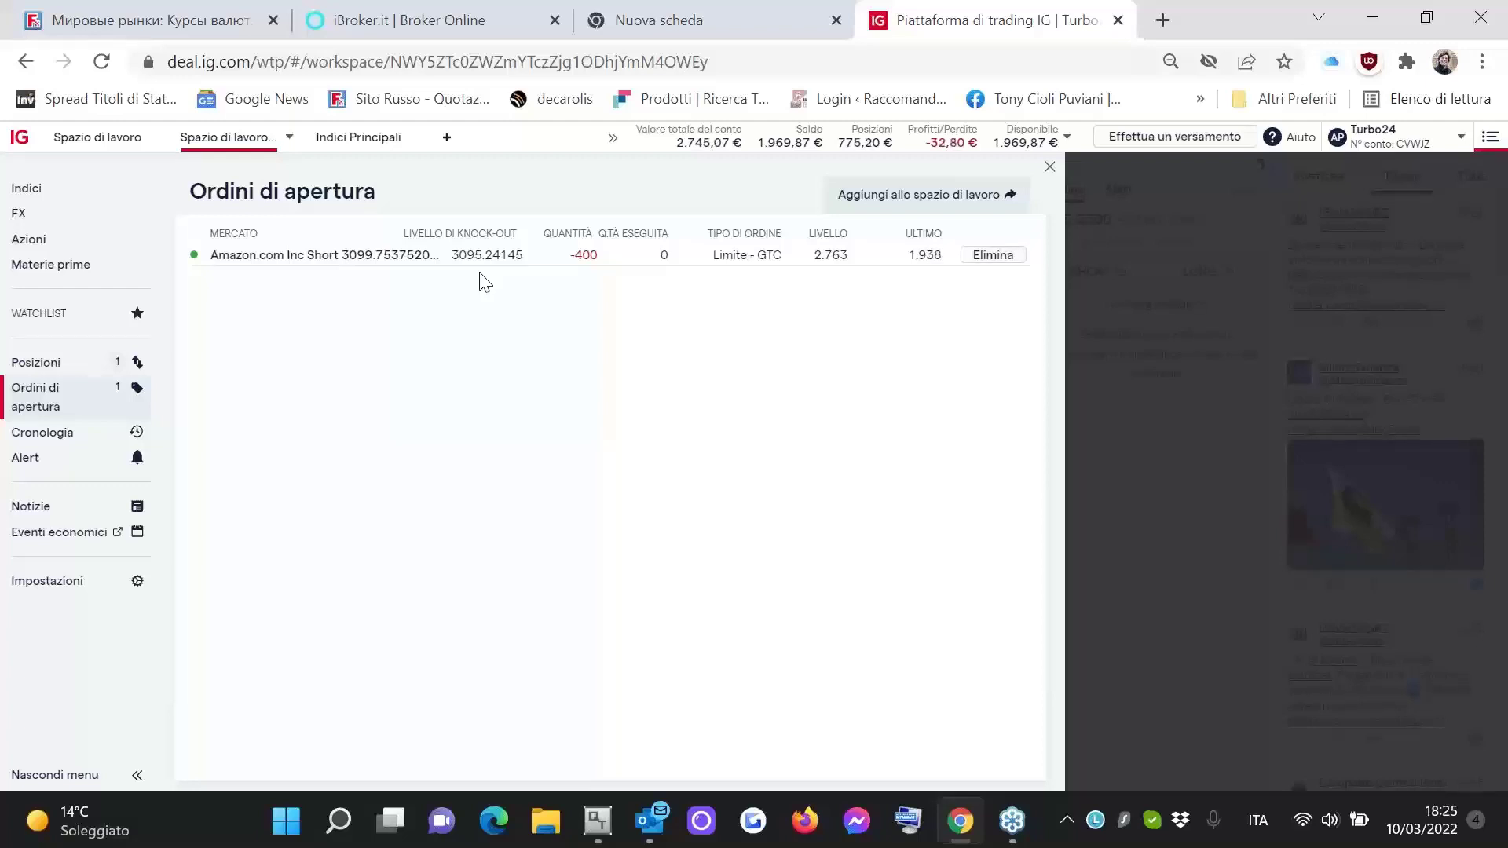
pyautogui.click(366, 261)
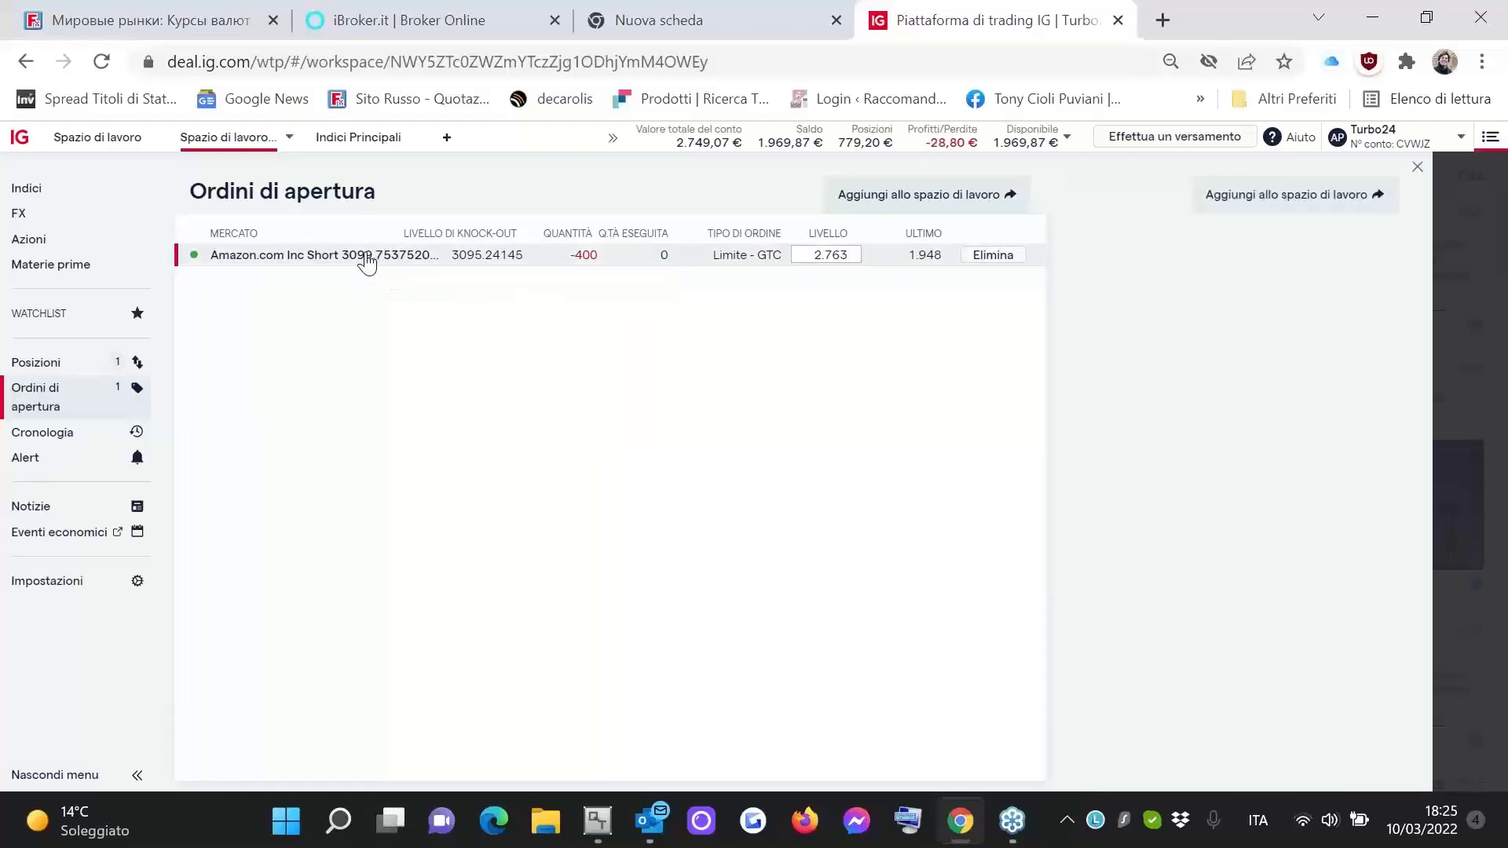